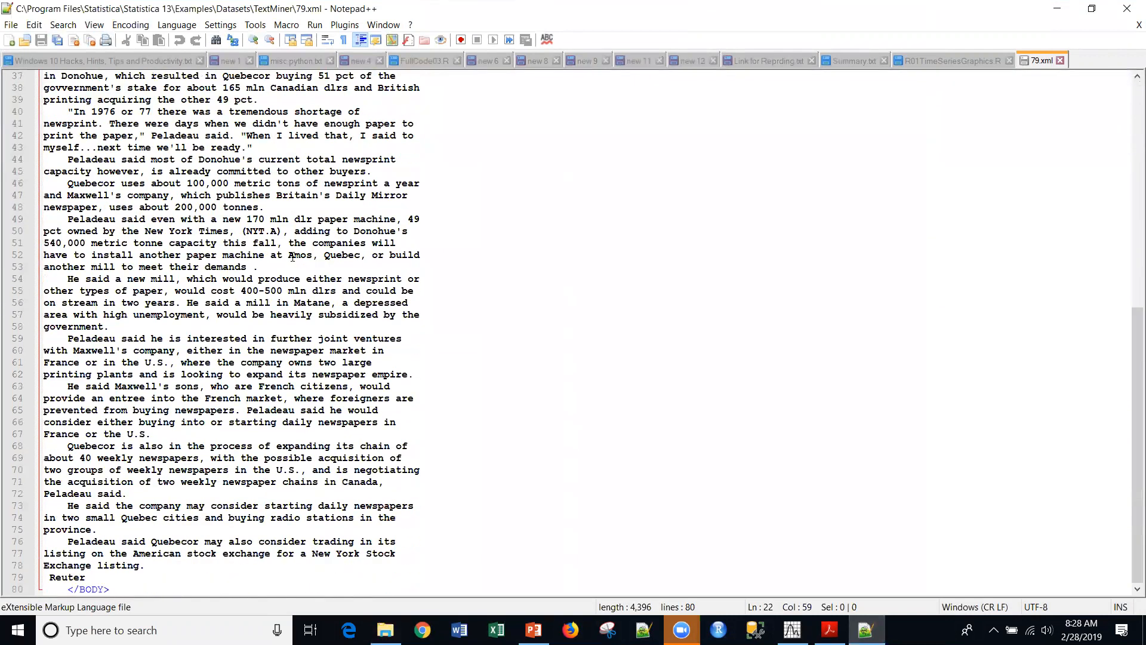
# - Read through the Reuters article in 79.xml, then minimize the text editor
pyautogui.scroll(12, 292, 256)
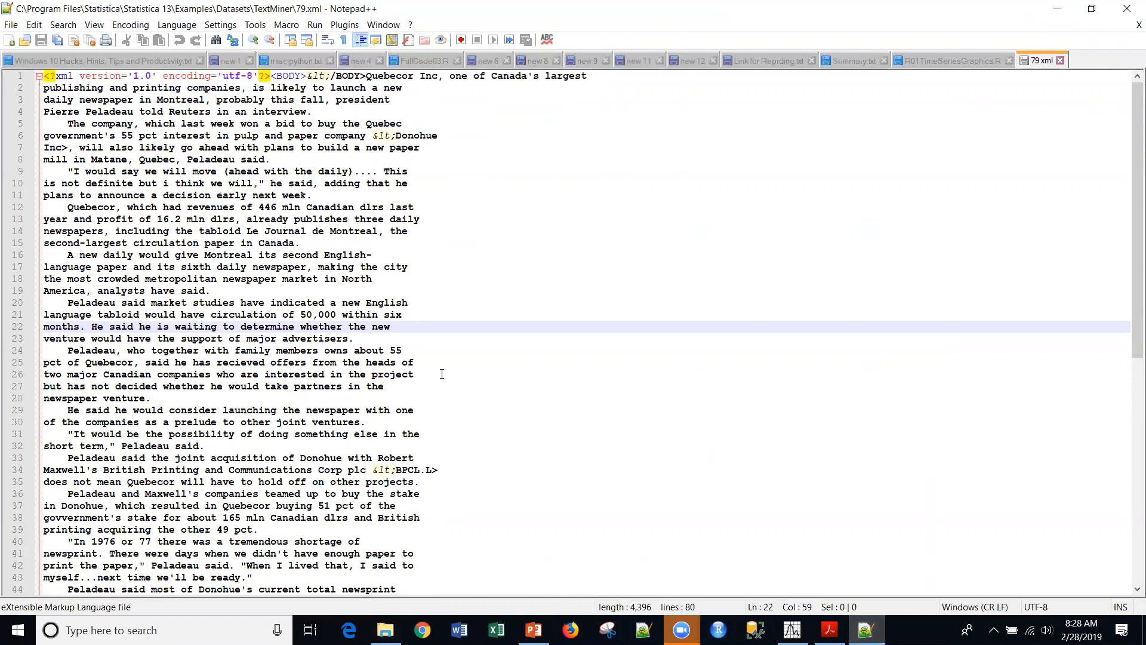
pyautogui.scroll(-1, 376, 391)
pyautogui.scroll(1, 376, 391)
pyautogui.click(1053, 8)
pyautogui.click(1055, 51)
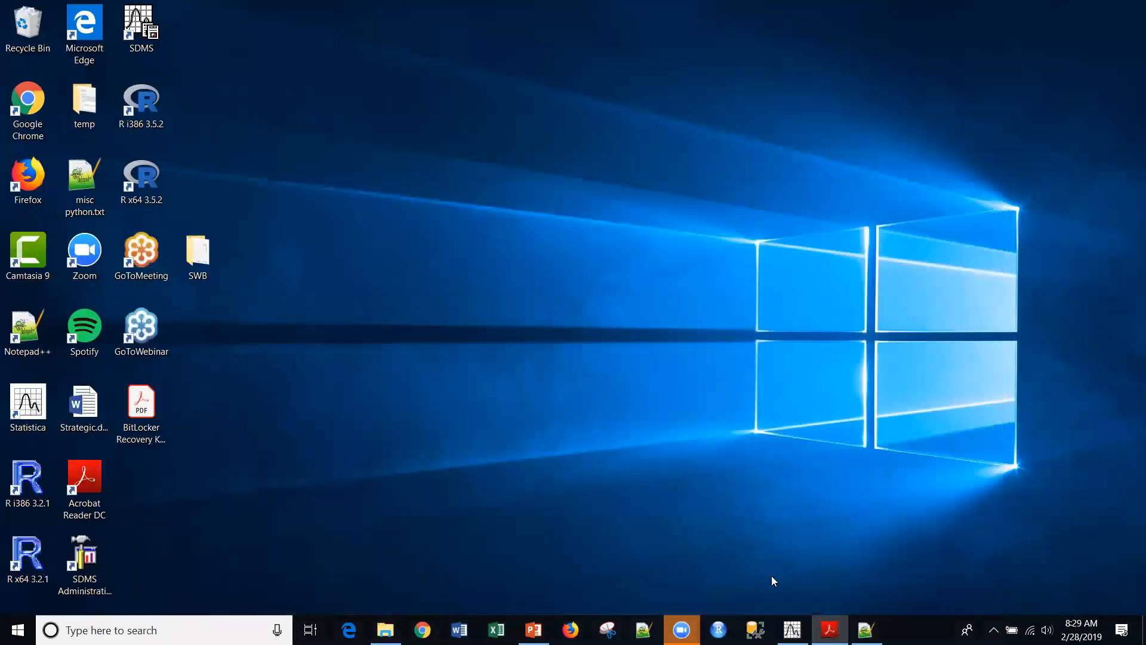
# - Open the Reuters.sta data file from the Examples > Datasets > TextMiner folder
pyautogui.click(792, 629)
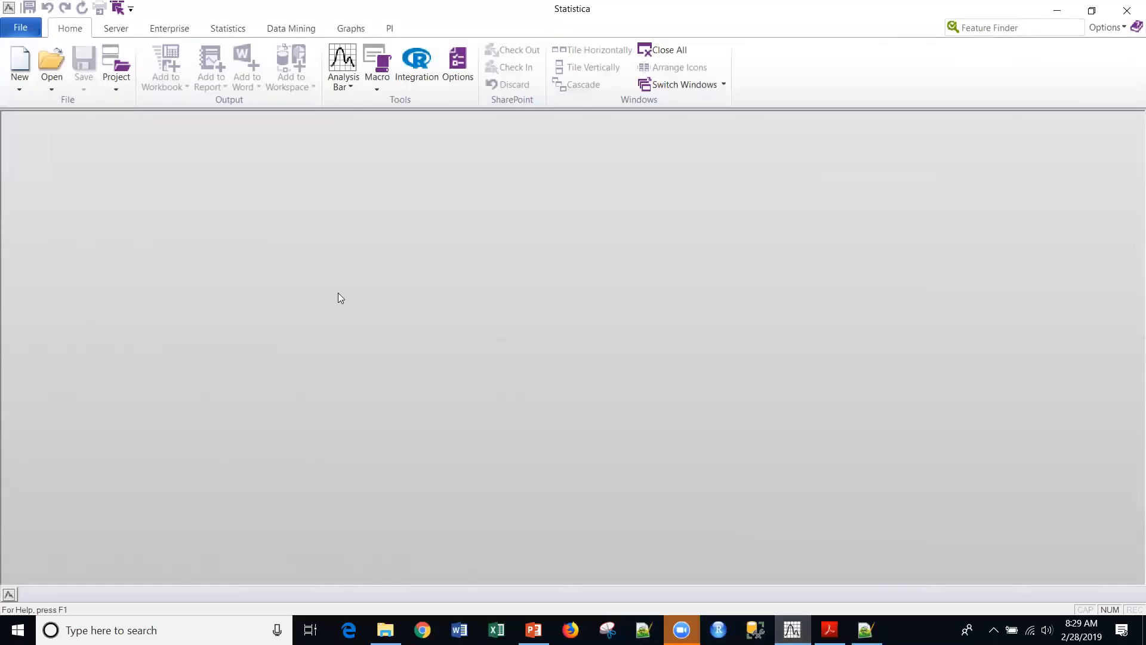
pyautogui.click(20, 28)
pyautogui.click(36, 120)
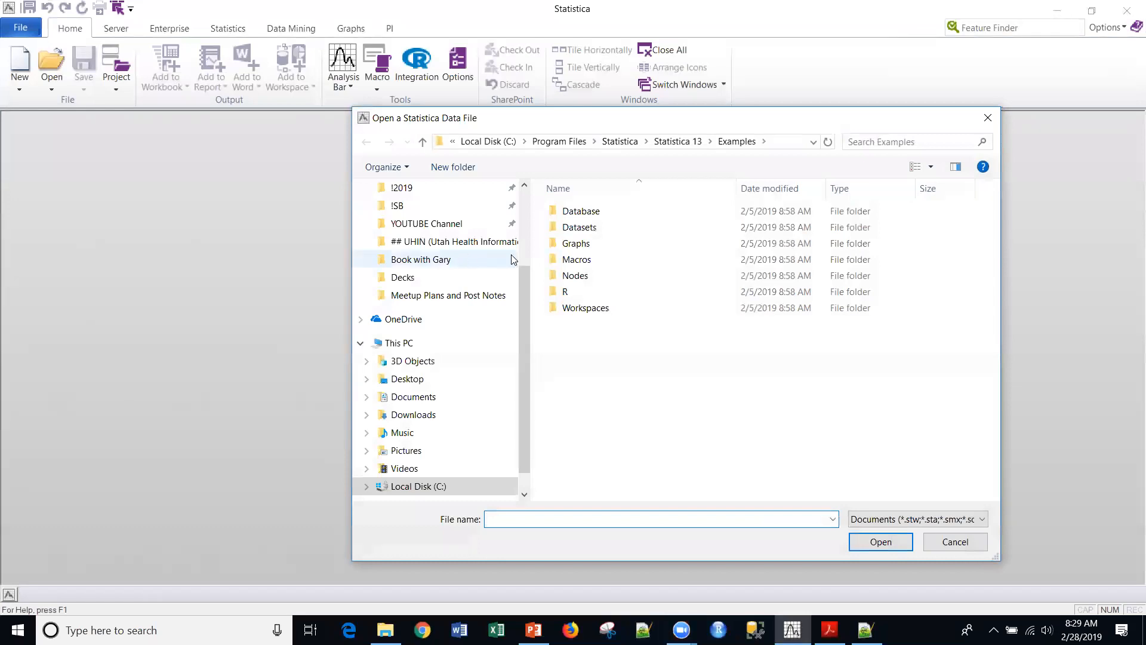
pyautogui.doubleClick(584, 228)
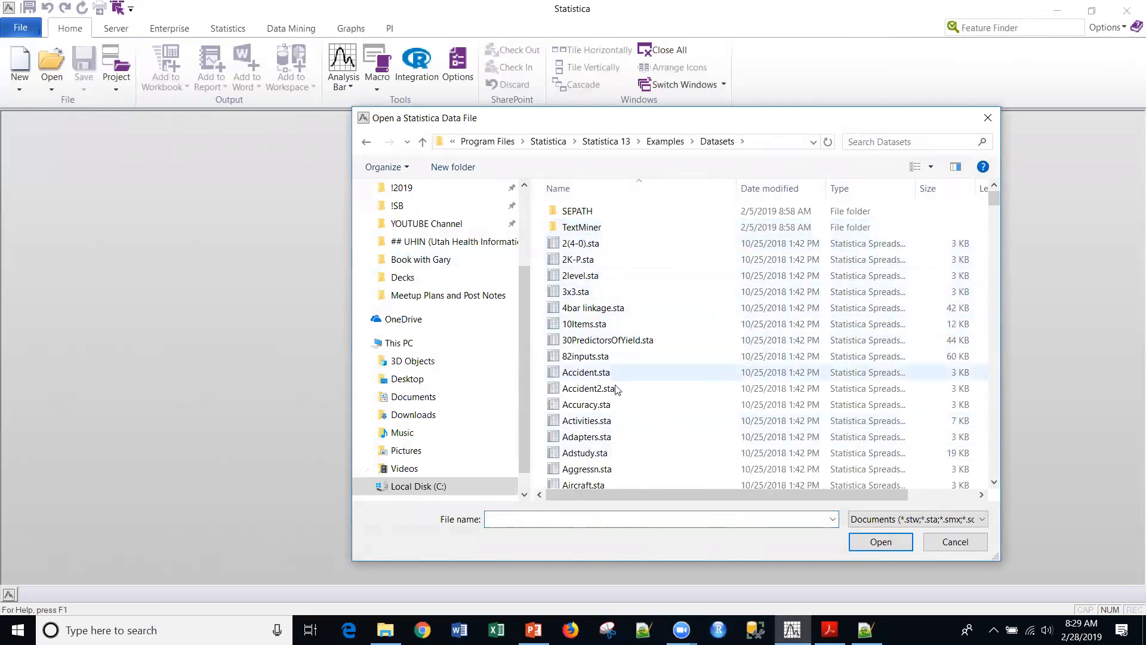
pyautogui.doubleClick(582, 227)
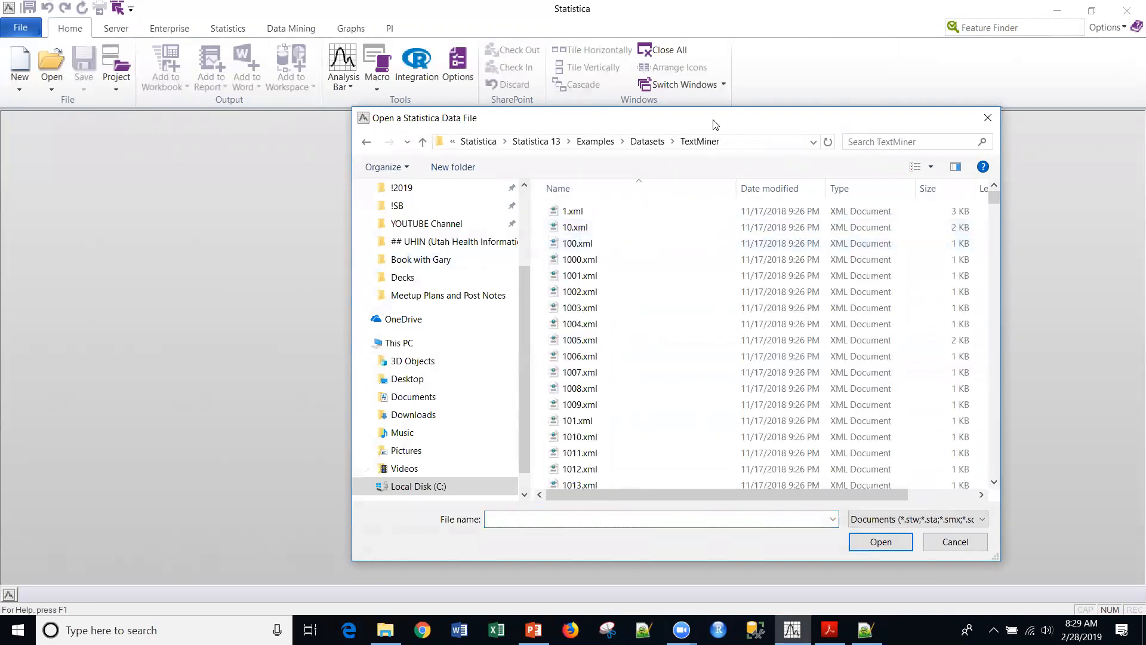
pyautogui.moveTo(716, 117); pyautogui.dragTo(521, 112)
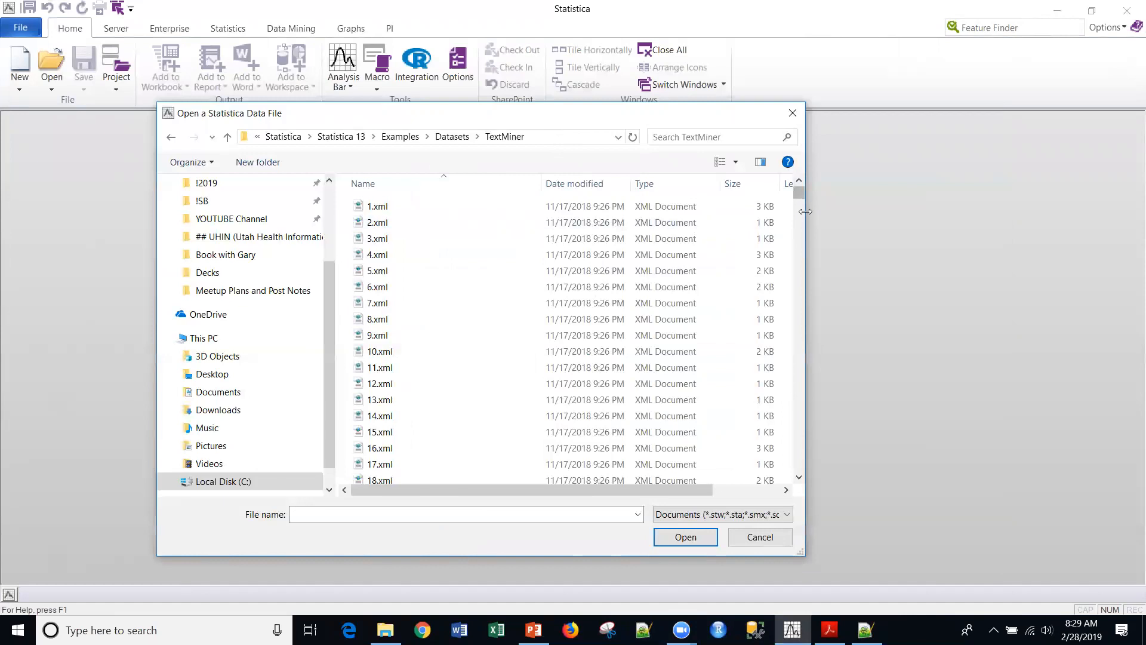
pyautogui.moveTo(805, 211); pyautogui.dragTo(1104, 211)
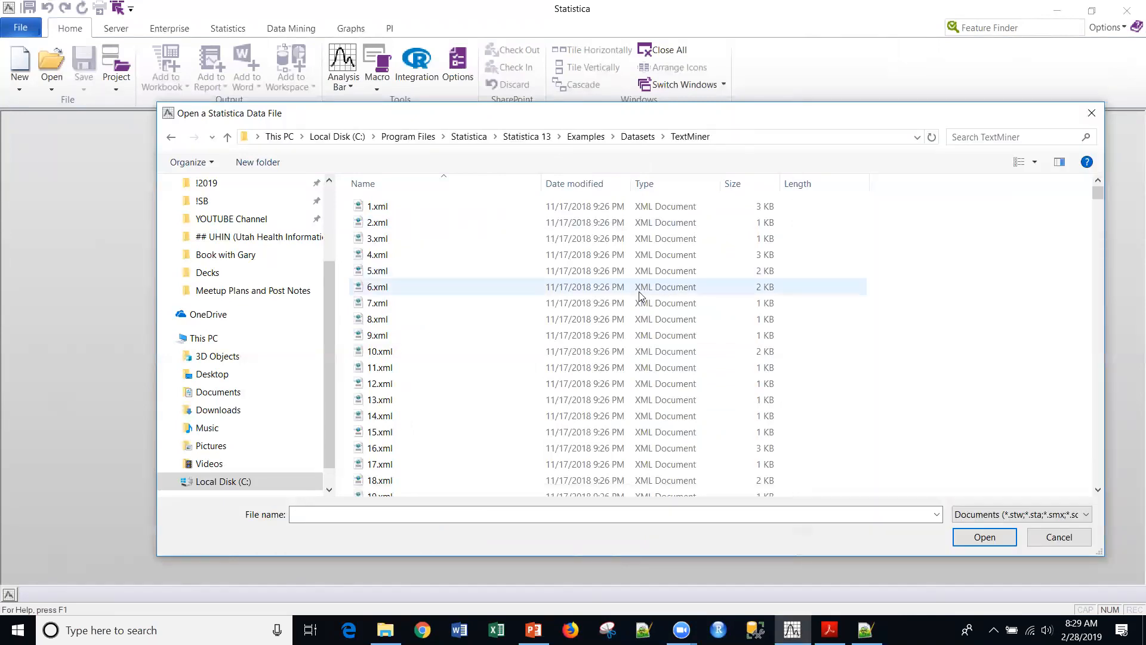
pyautogui.scroll(-10, 640, 294)
pyautogui.scroll(11, 640, 294)
pyautogui.moveTo(1099, 189); pyautogui.dragTo(1039, 454)
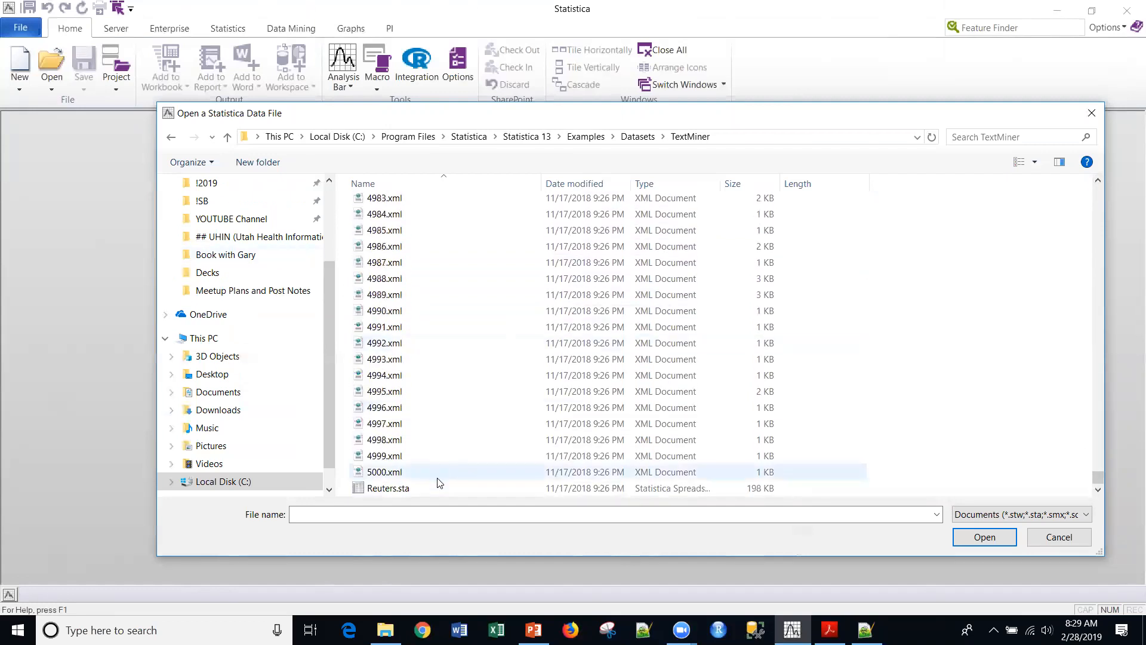
pyautogui.doubleClick(382, 490)
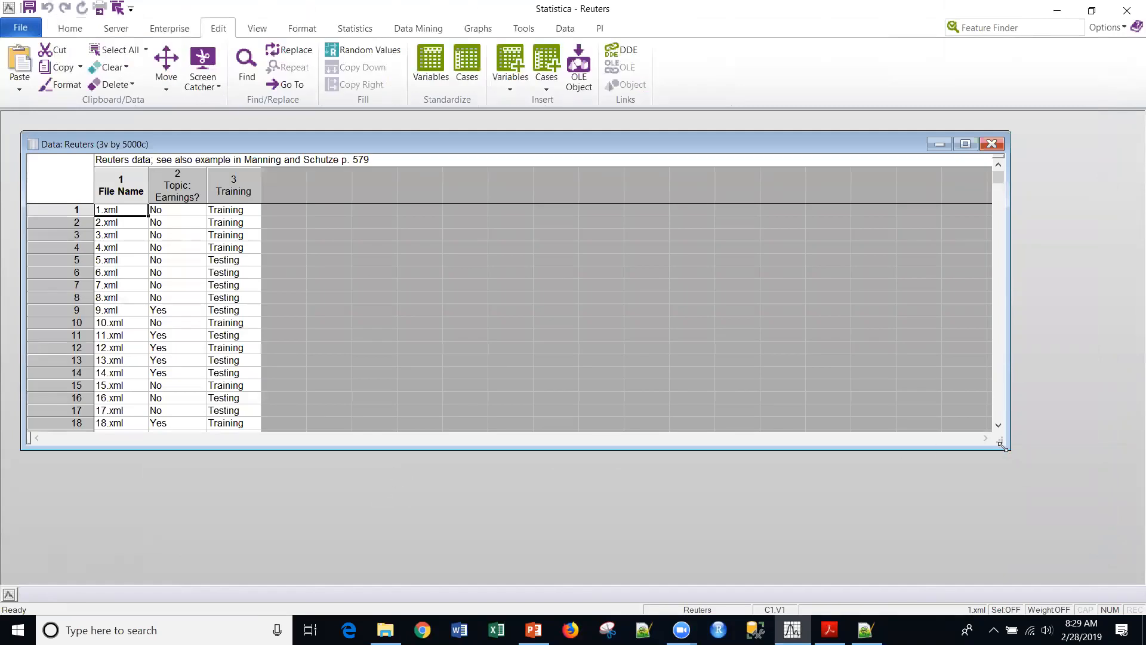
# - Resize the data window and select the Topic: Earnings? column
pyautogui.moveTo(1003, 447); pyautogui.dragTo(573, 562)
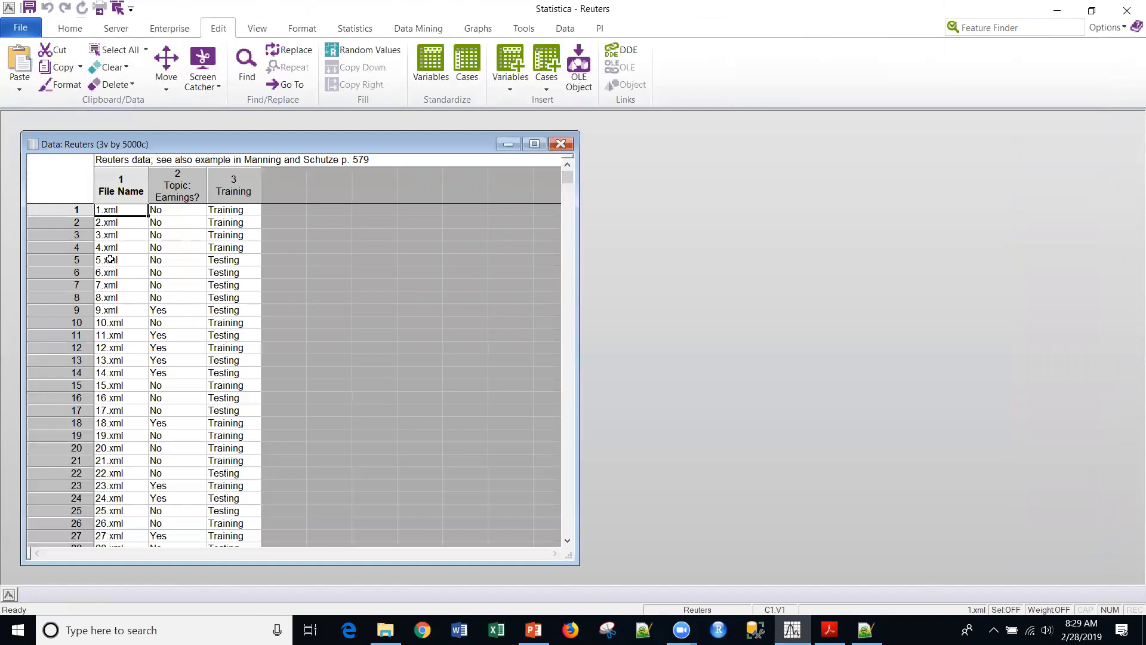
pyautogui.scroll(-12, 111, 259)
pyautogui.scroll(12, 111, 259)
pyautogui.click(175, 185)
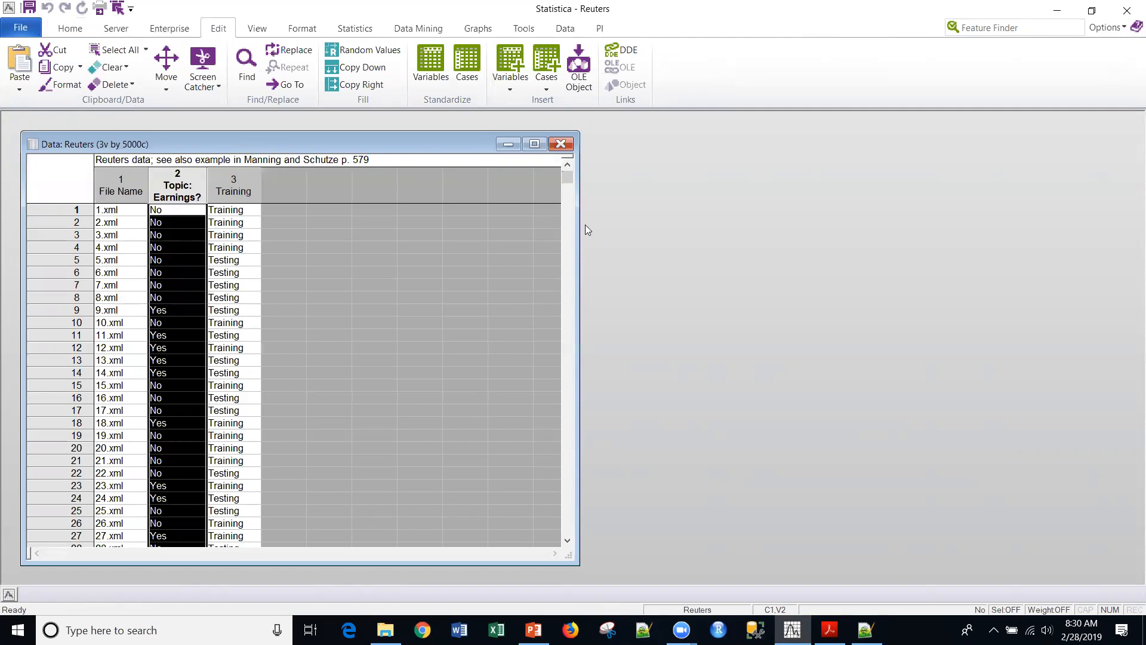
pyautogui.moveTo(576, 237); pyautogui.dragTo(428, 245)
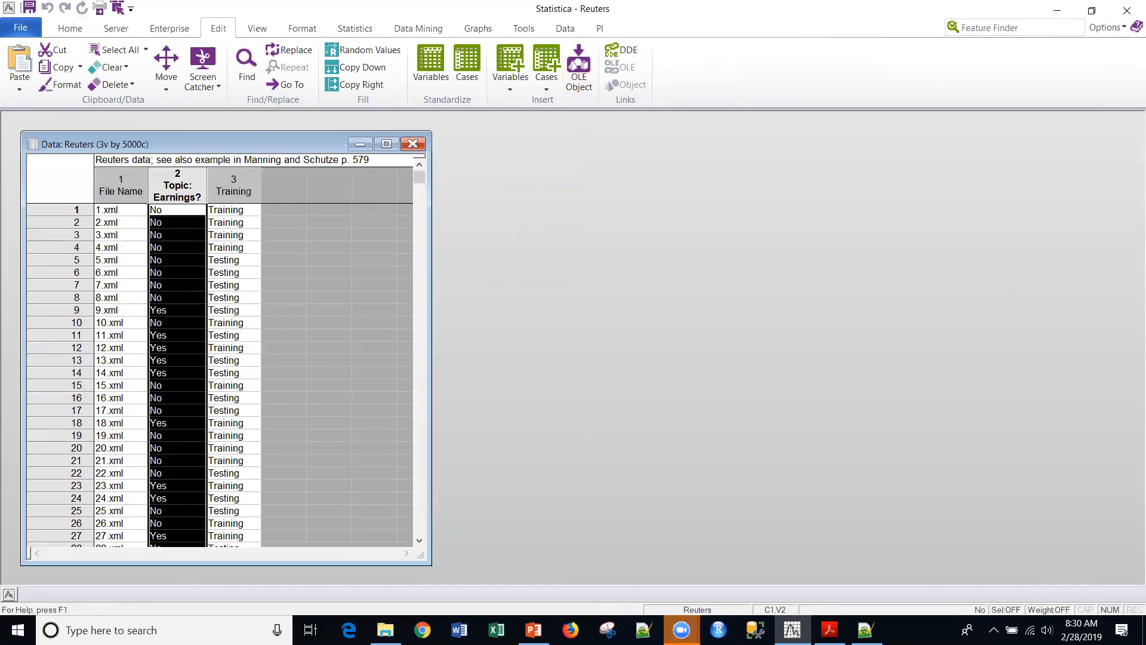
pyautogui.click(630, 203)
# - Start Text Mining and set it to retrieve text from files using paths in the spreadsheet
pyautogui.click(418, 30)
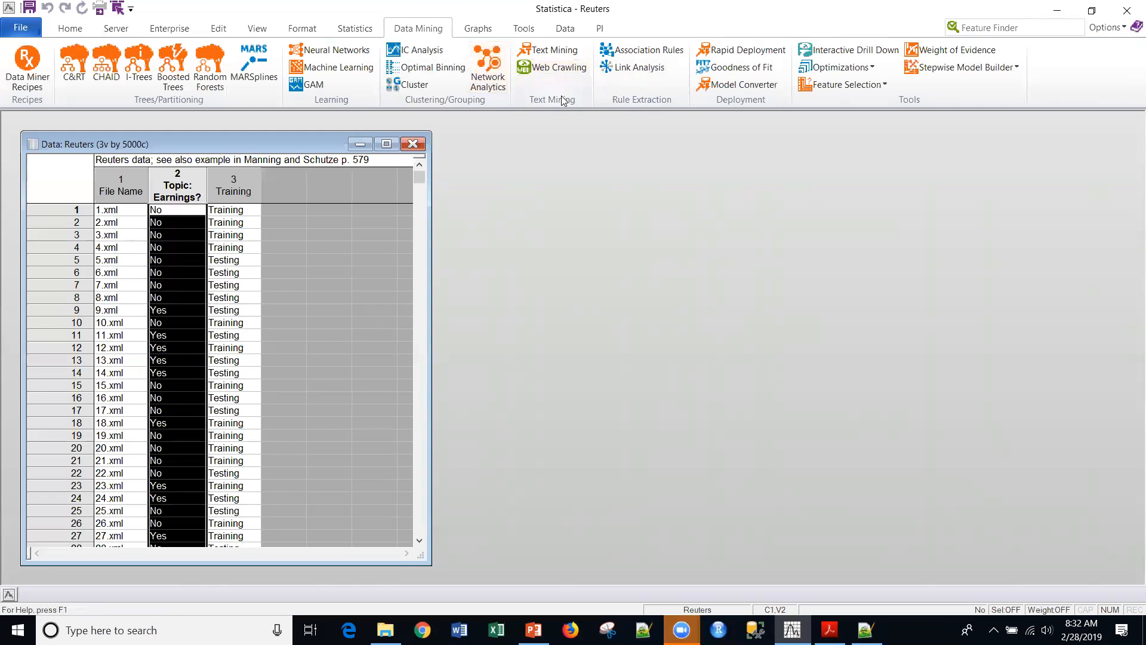
pyautogui.click(551, 52)
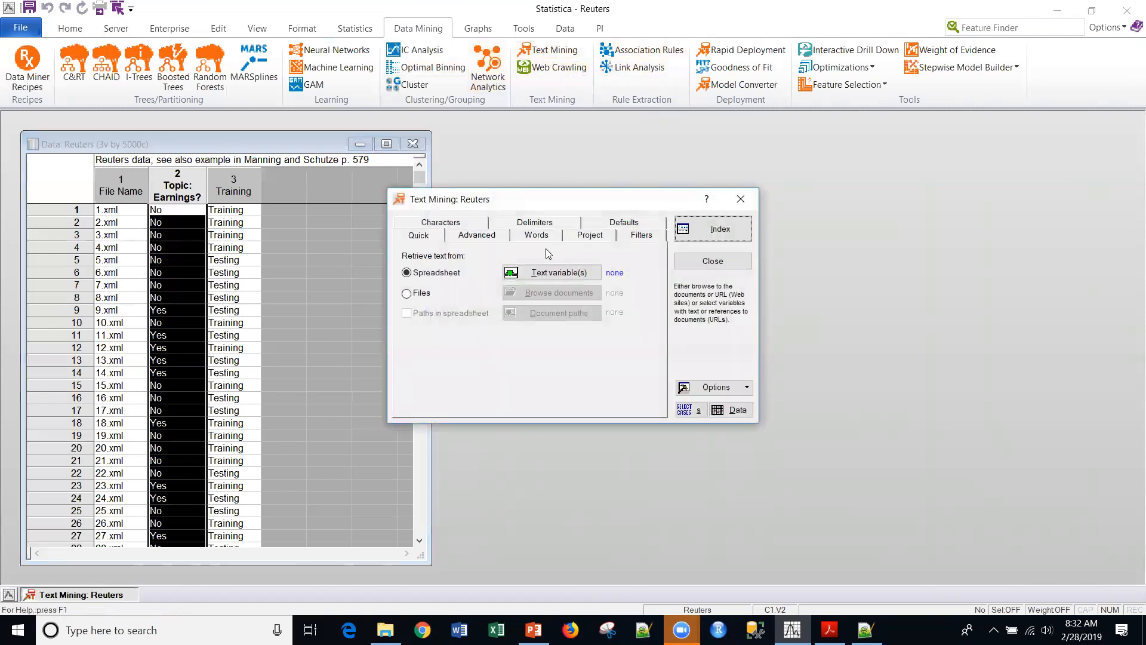
pyautogui.click(410, 293)
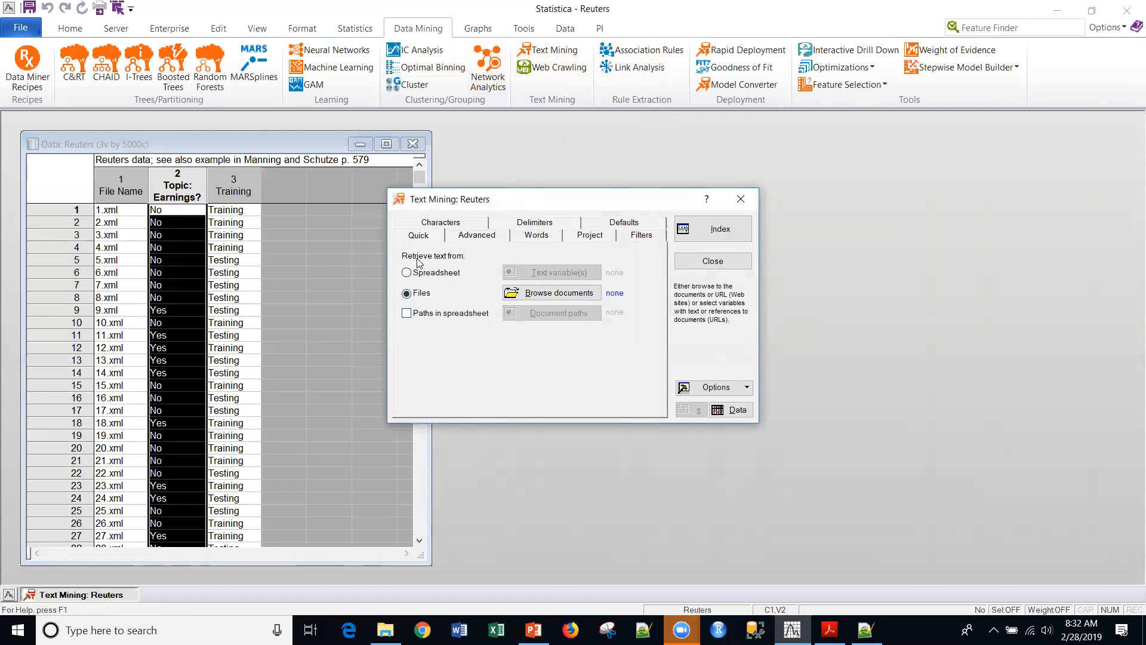
pyautogui.click(407, 314)
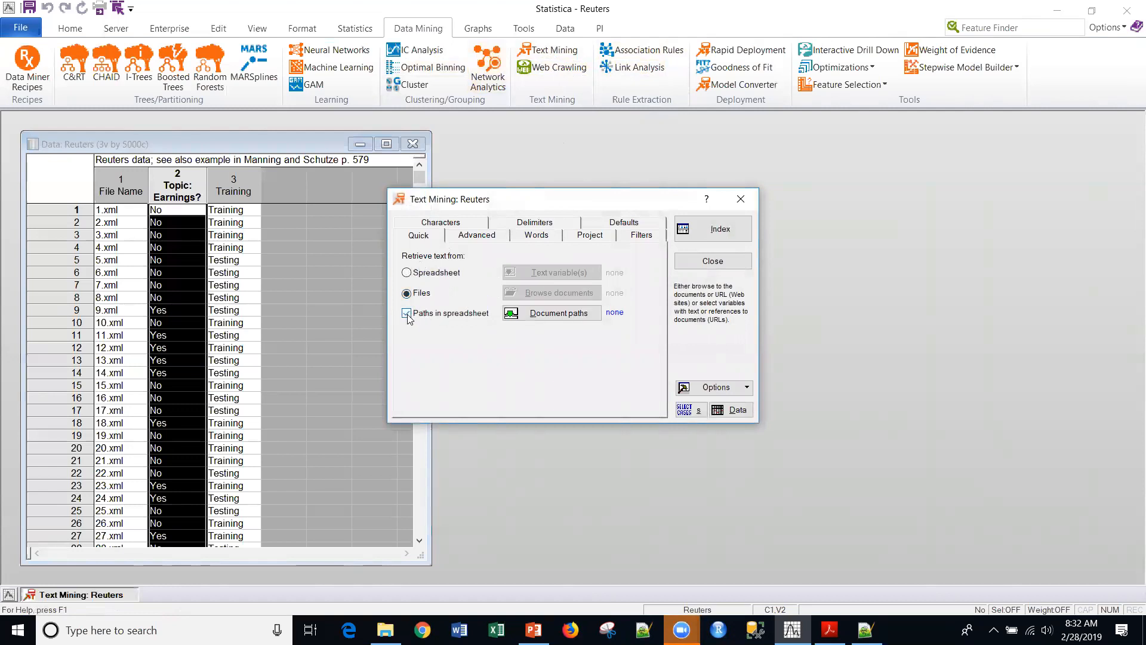
# - Choose File Name as the variable containing the document paths
pyautogui.click(551, 314)
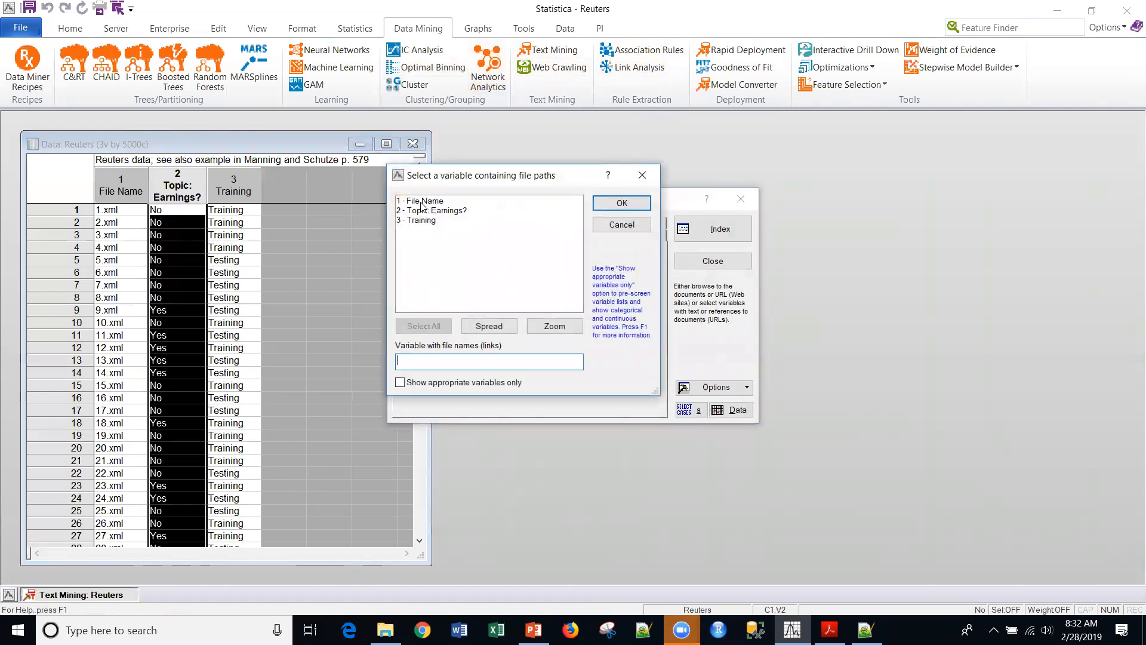
pyautogui.click(421, 201)
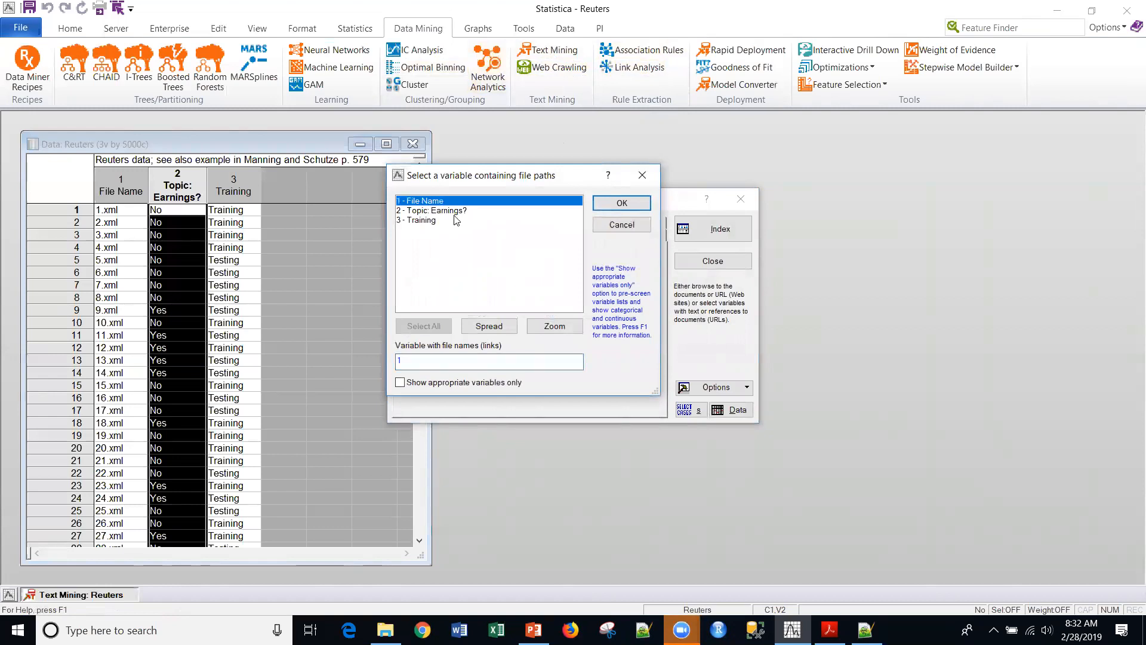
pyautogui.click(622, 205)
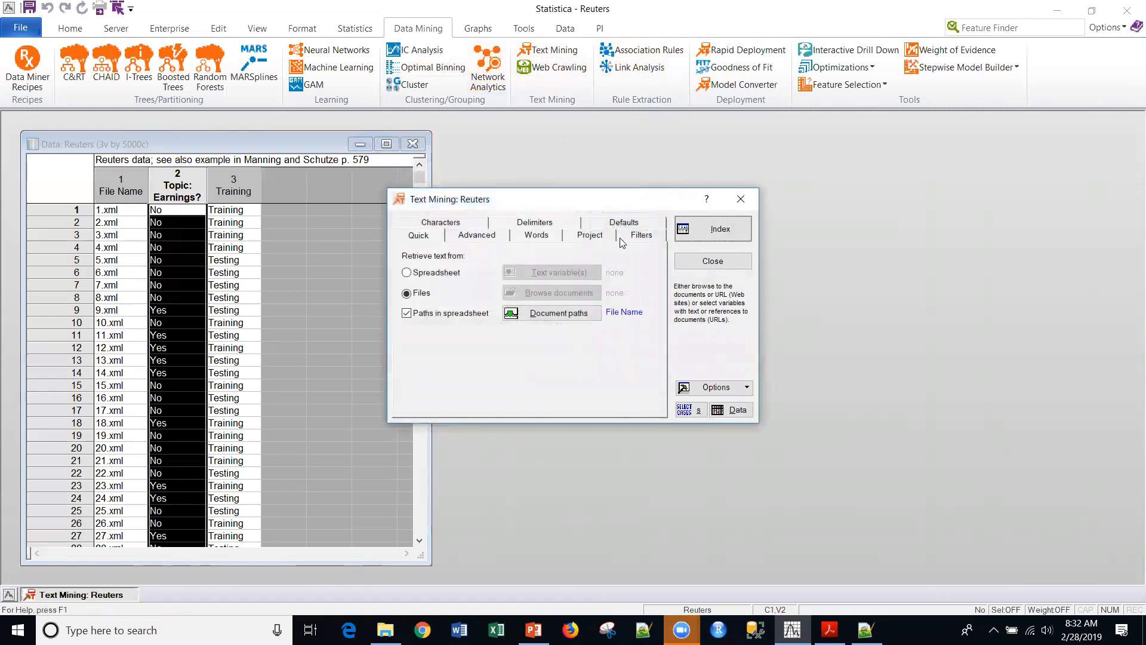
# - Set the minimum percentage of files where a word occurs to 3 in the advanced options
pyautogui.click(479, 237)
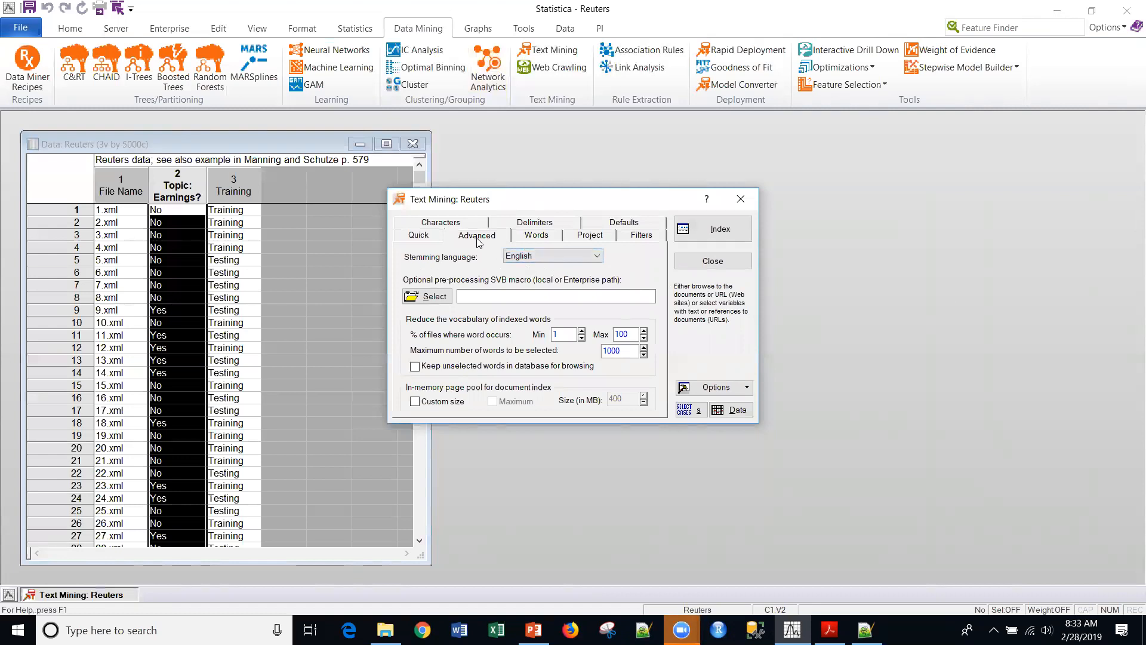
pyautogui.doubleClick(568, 335)
pyautogui.write('3')
pyautogui.hotkey('alt', 'Tab')
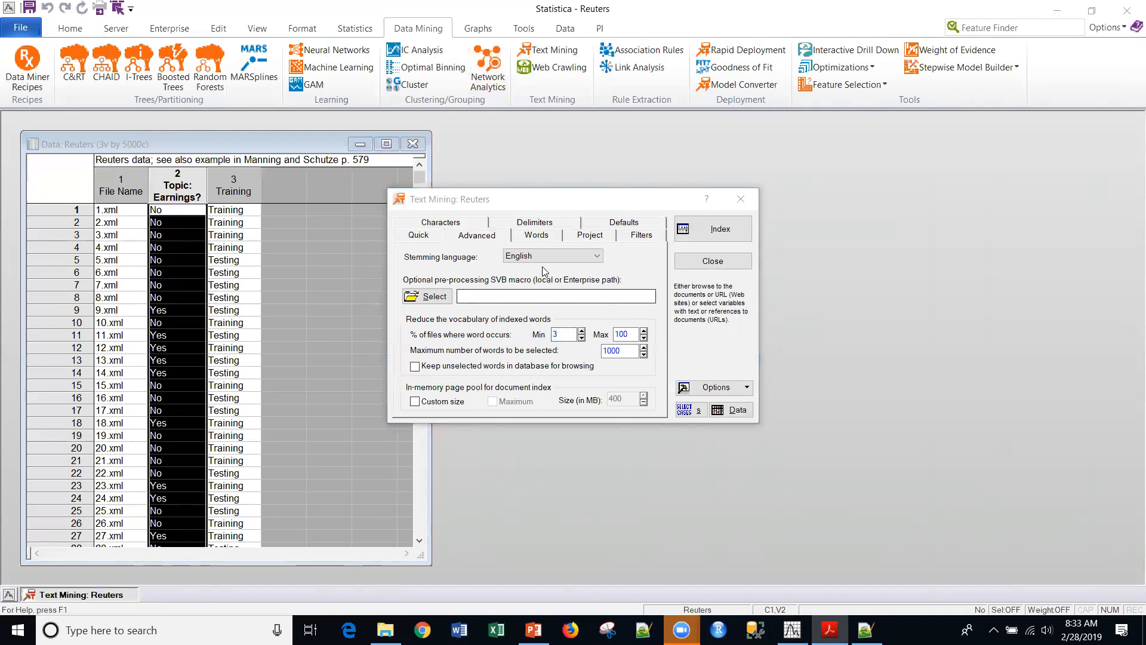
# - Select EnglishStopList.txt as the stop-word list for indexing
pyautogui.click(541, 236)
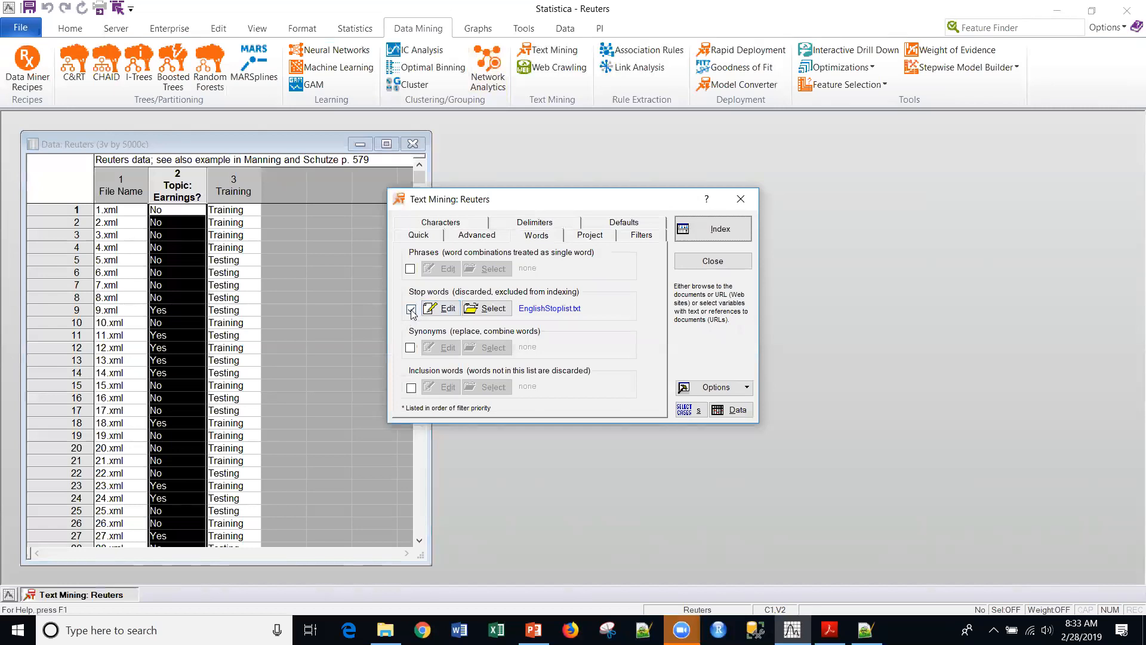
pyautogui.click(502, 309)
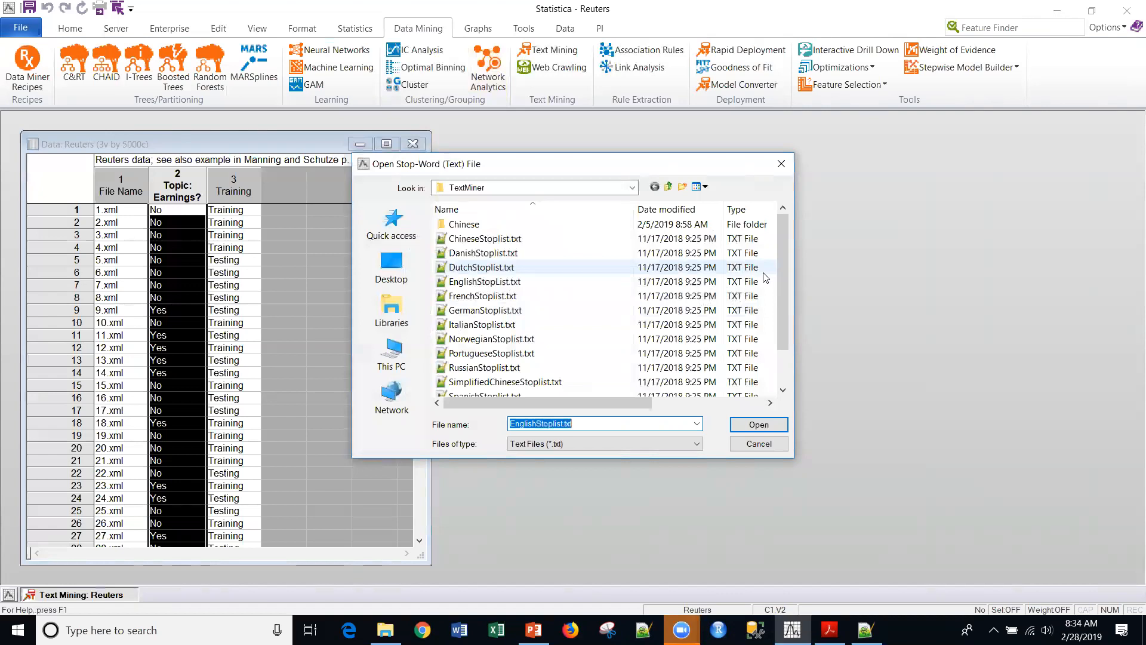
pyautogui.moveTo(782, 272); pyautogui.dragTo(779, 228)
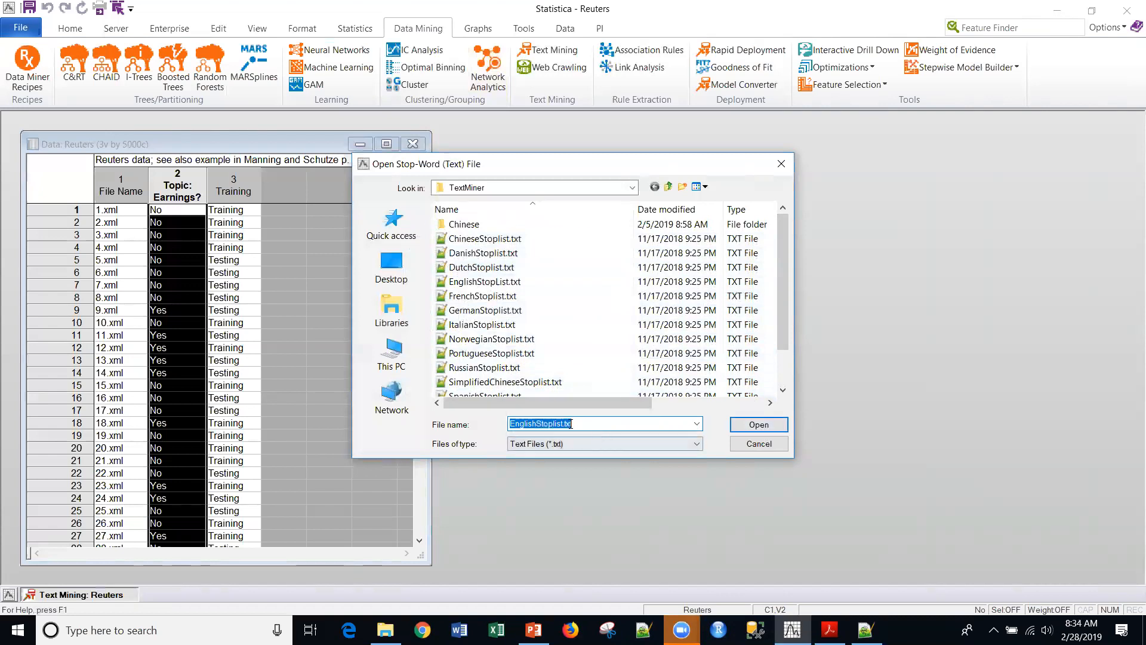
pyautogui.click(746, 426)
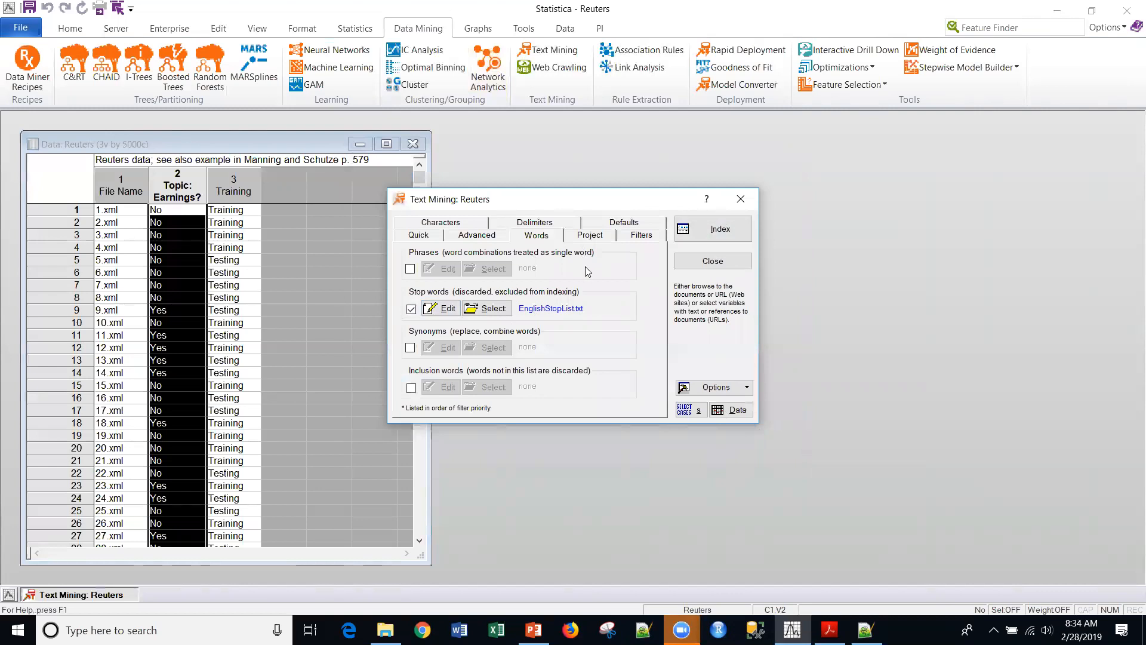
pyautogui.click(493, 317)
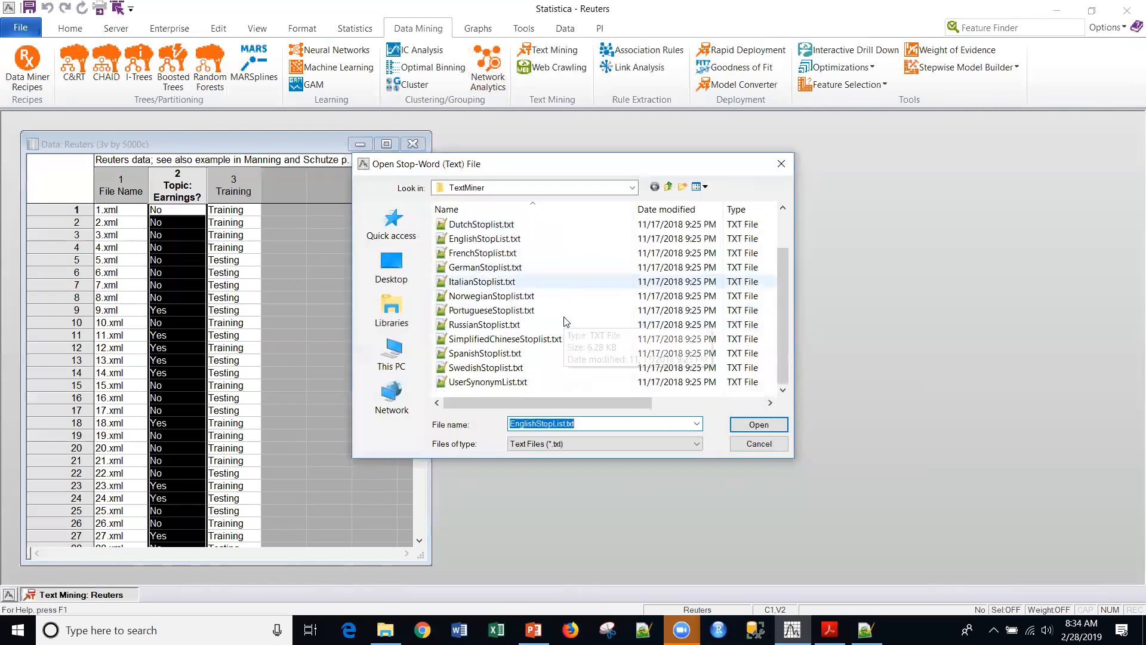
pyautogui.scroll(1, 505, 358)
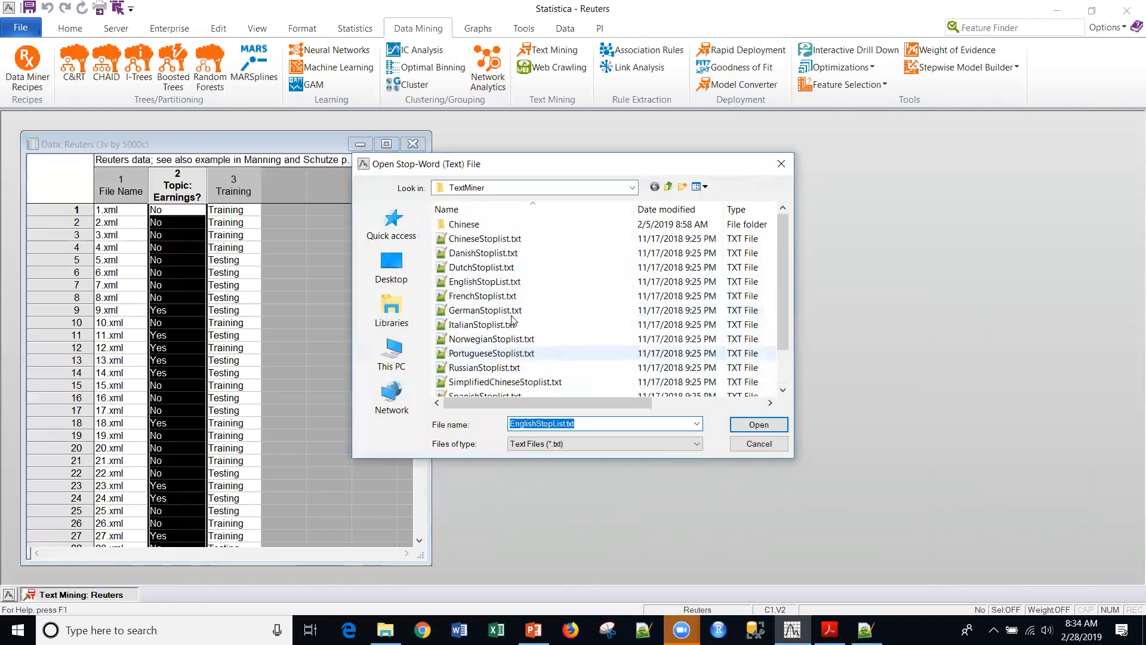
pyautogui.click(754, 425)
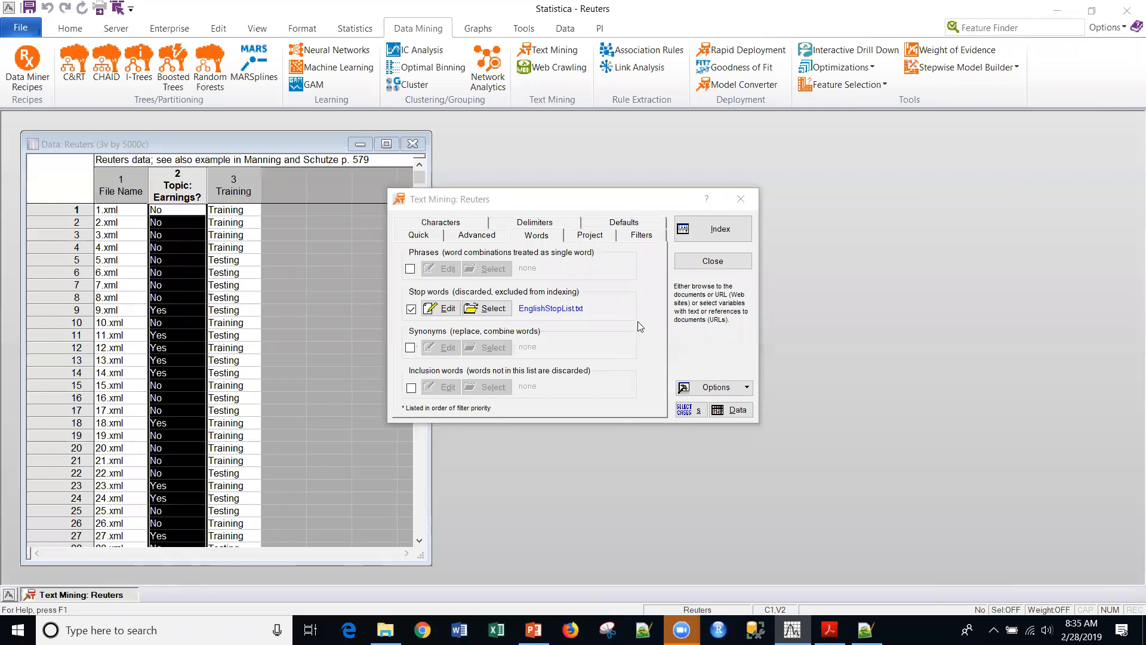
# - Index the documents, replacing the existing project file
pyautogui.click(722, 230)
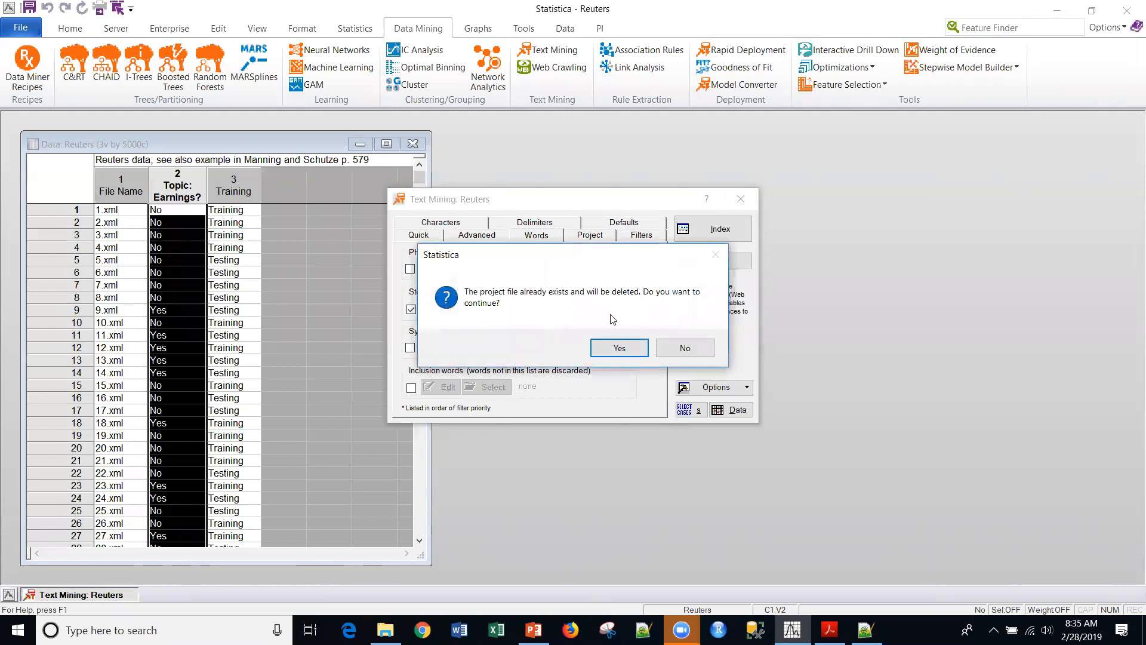
pyautogui.click(615, 348)
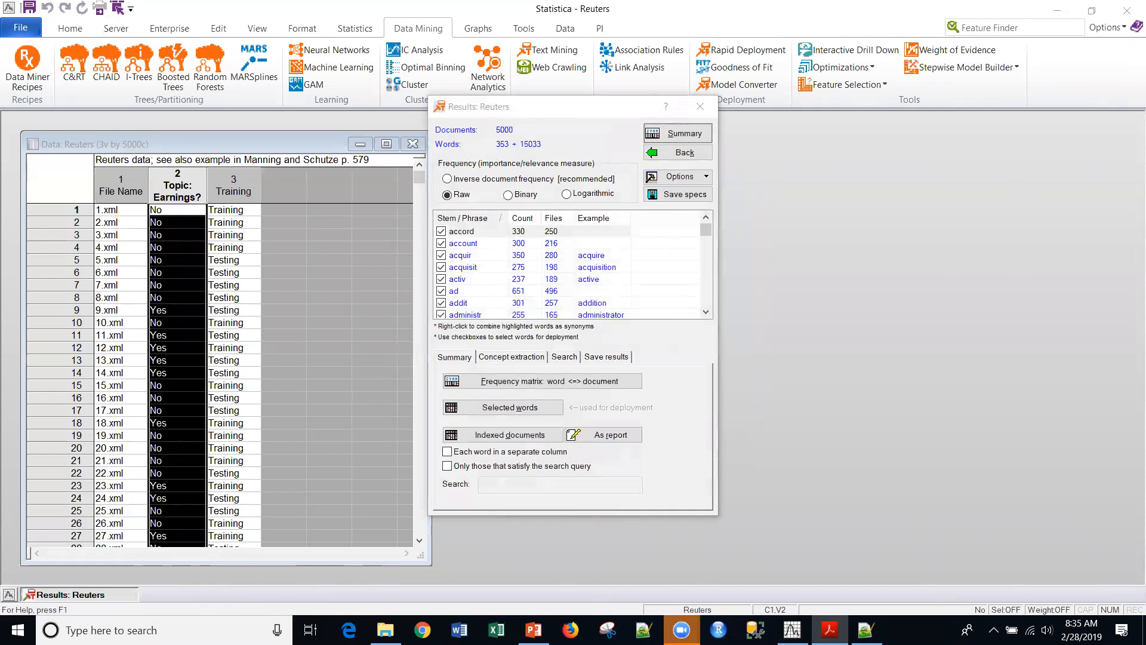
pyautogui.click(533, 133)
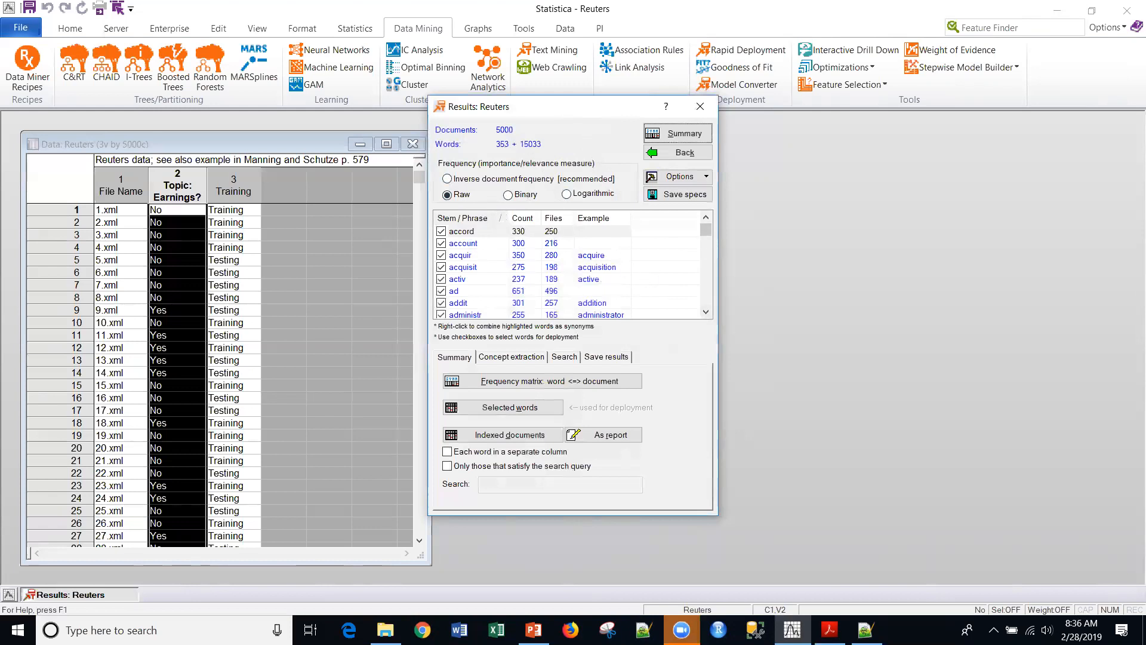
pyautogui.hotkey('alt', 'Tab')
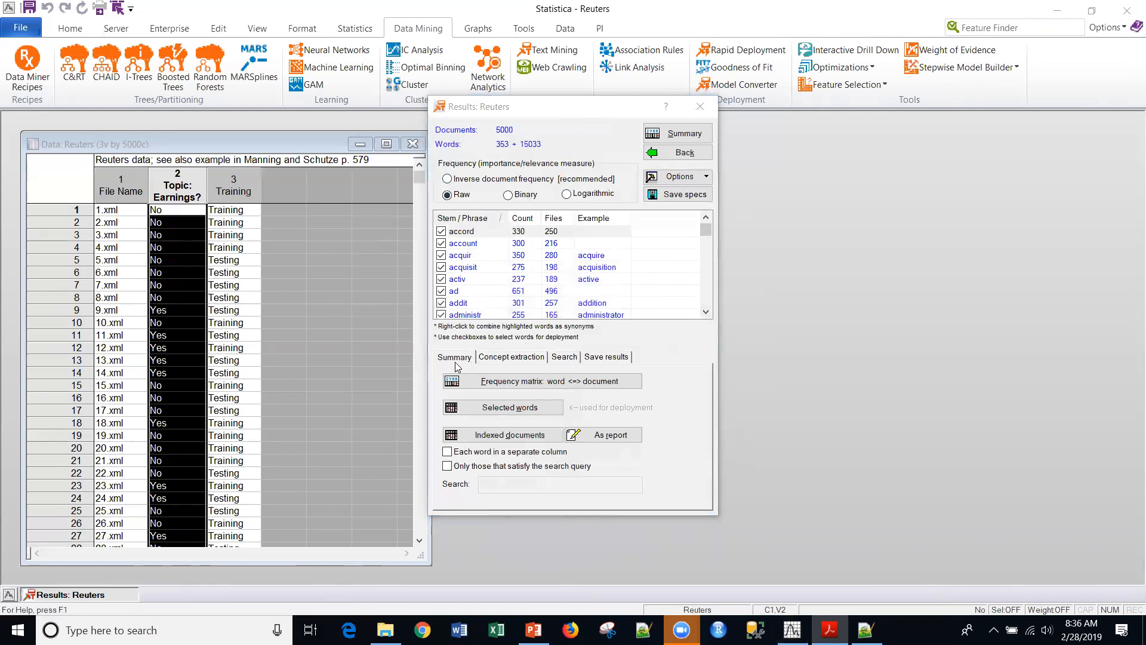
# - In the save results options, set the amount of empty variables to append to 353
pyautogui.click(604, 358)
pyautogui.doubleClick(635, 419)
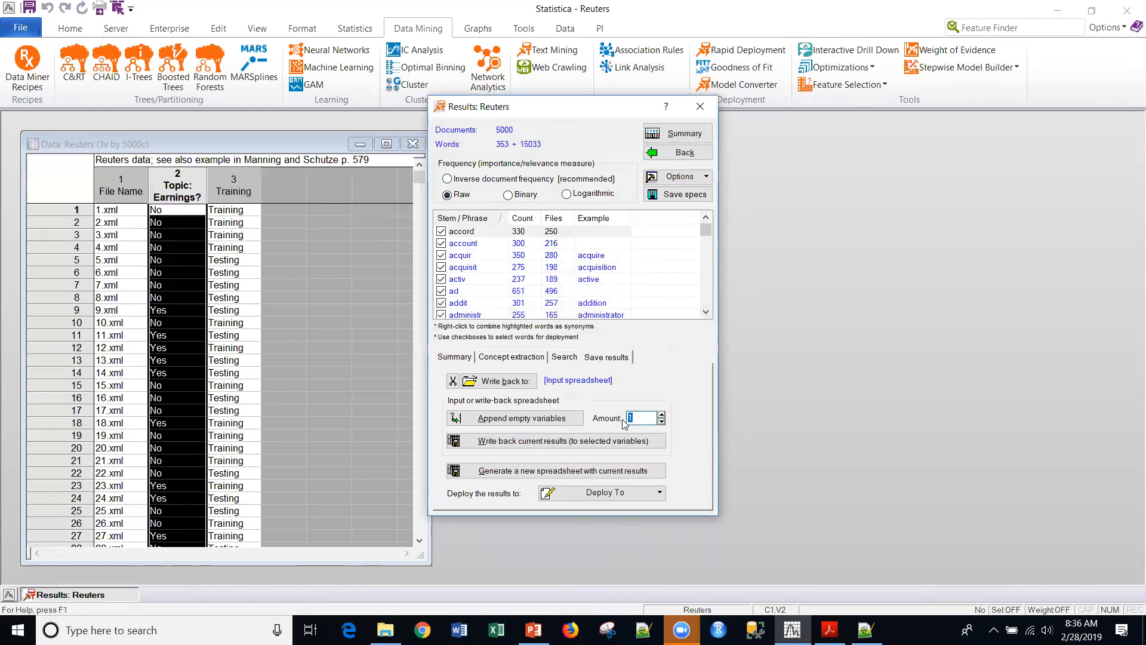
pyautogui.write('353')
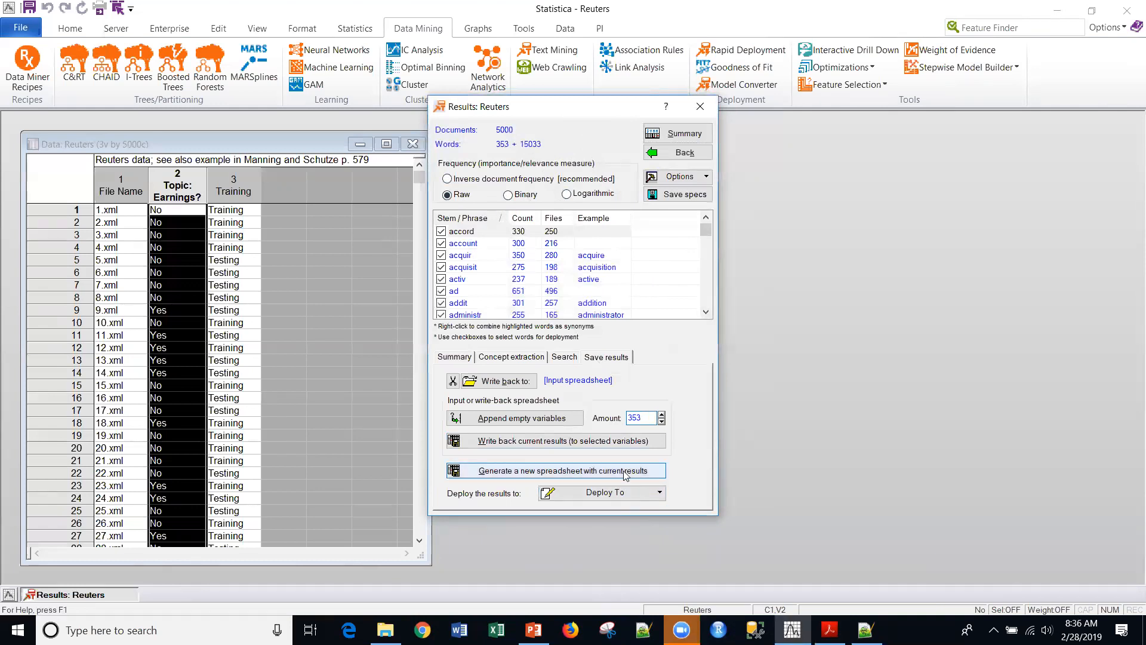
# - Append the 353 empty variables to the input spreadsheet
pyautogui.click(512, 418)
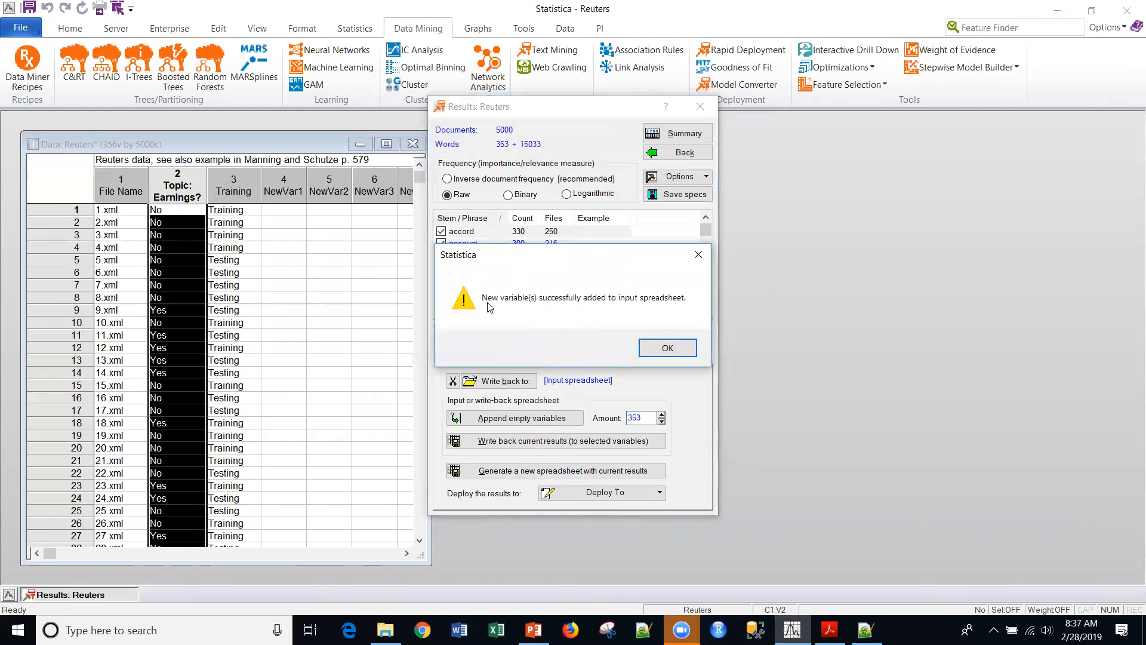
pyautogui.click(664, 349)
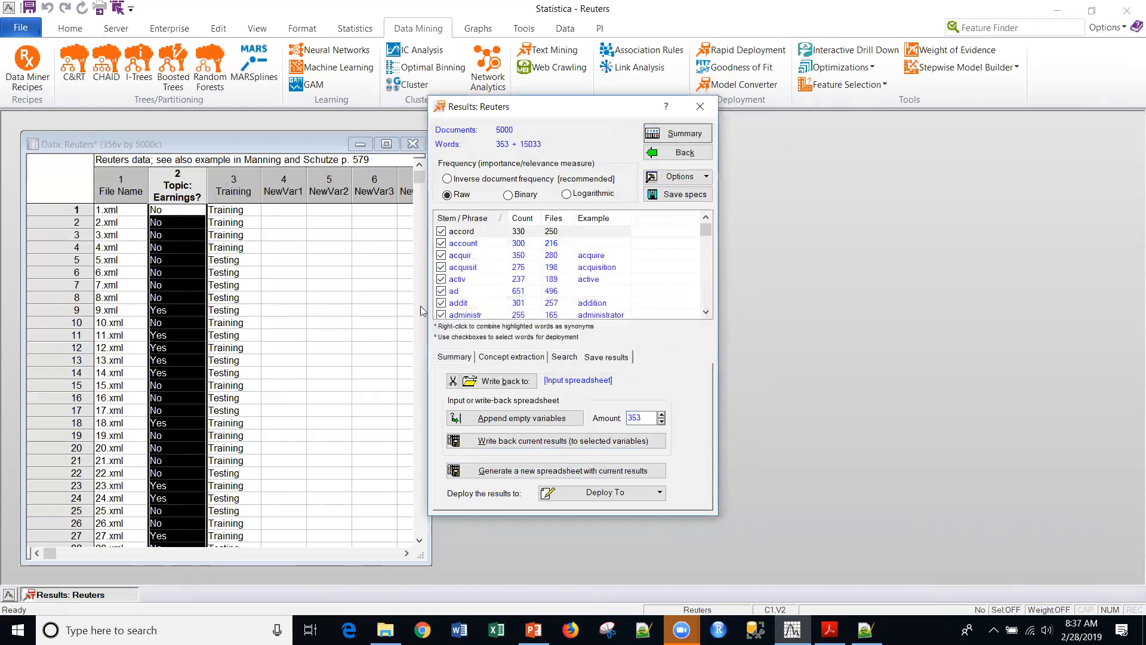
pyautogui.click(367, 281)
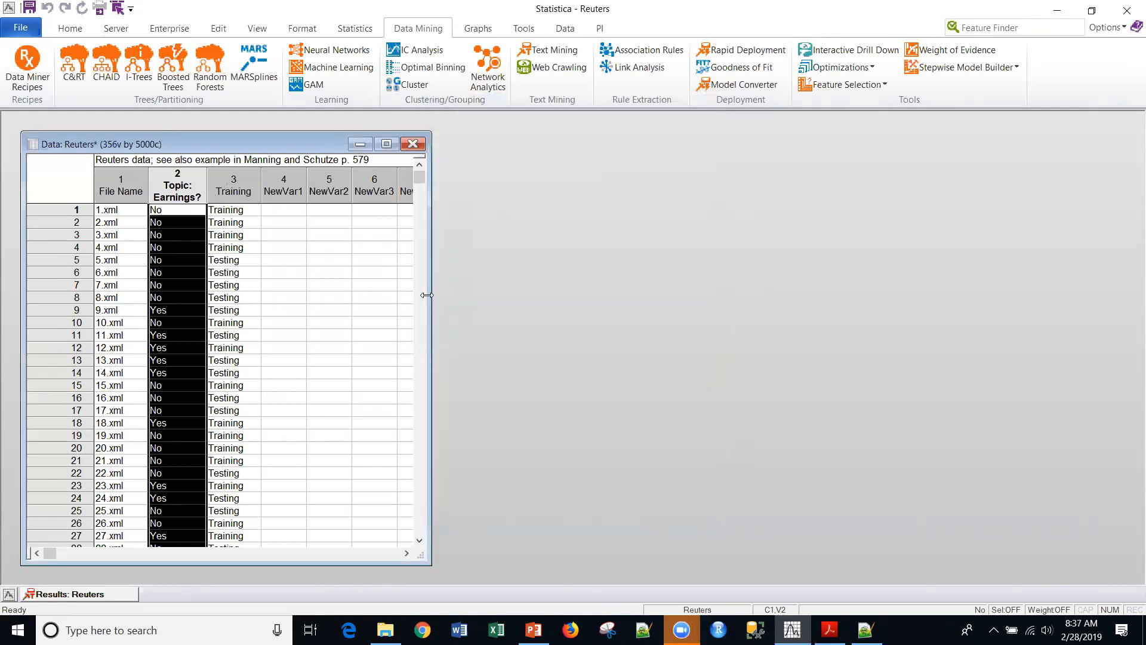
pyautogui.moveTo(427, 294); pyautogui.dragTo(539, 294)
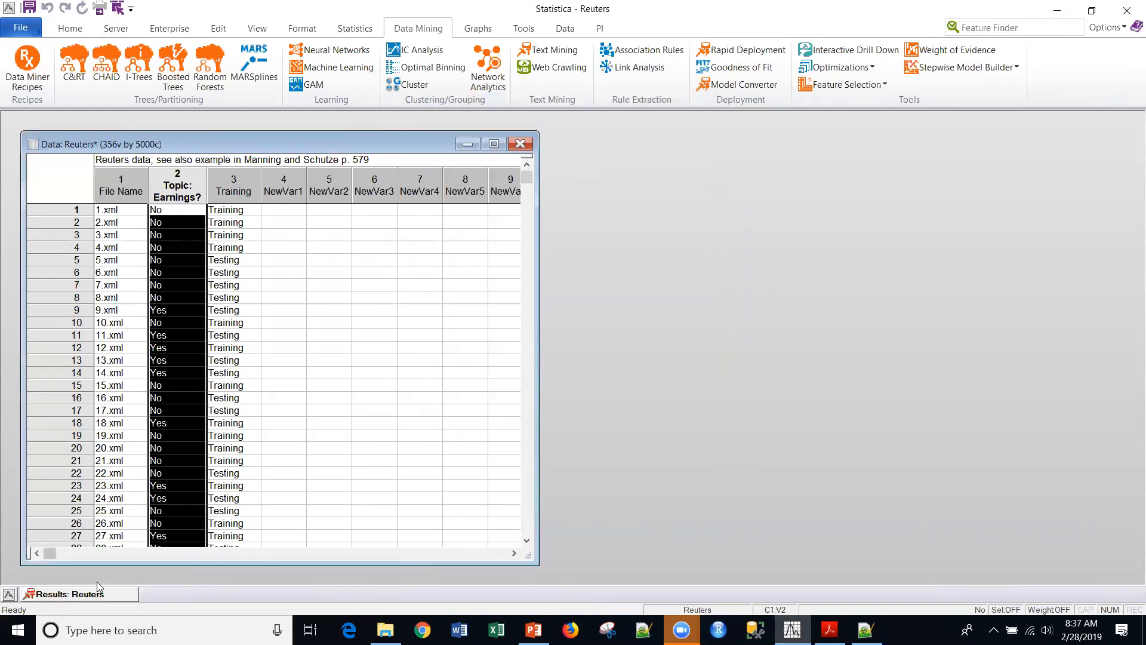
# - Write back the word statistics from accord to york into the new variables NewVar1 through NewVar353
pyautogui.click(69, 596)
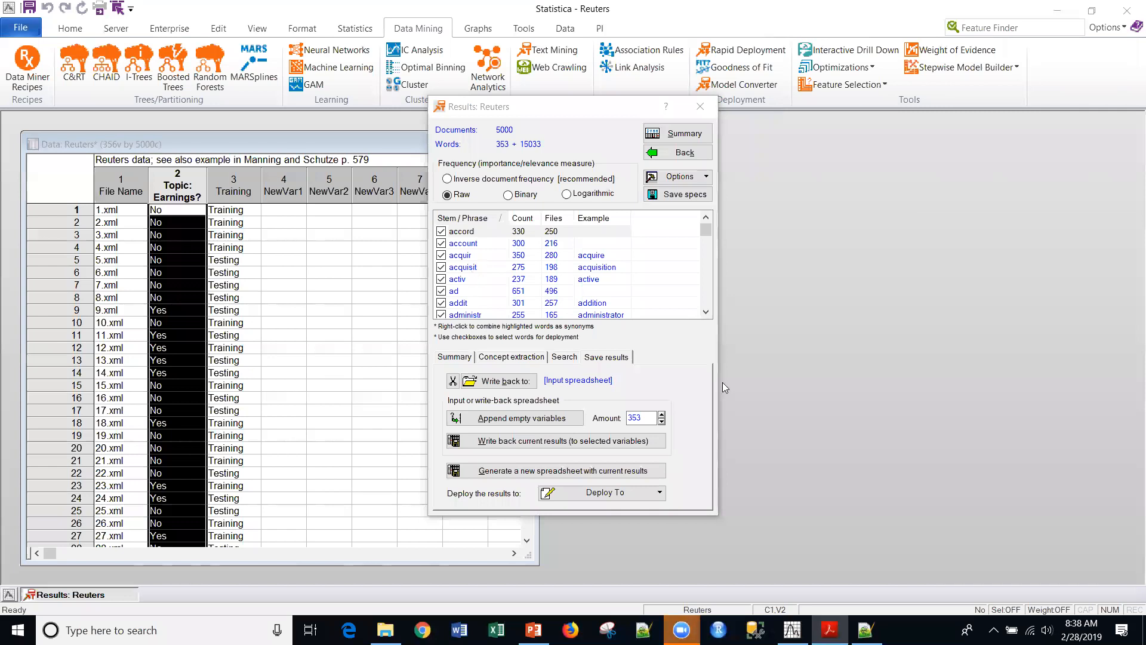
pyautogui.click(501, 445)
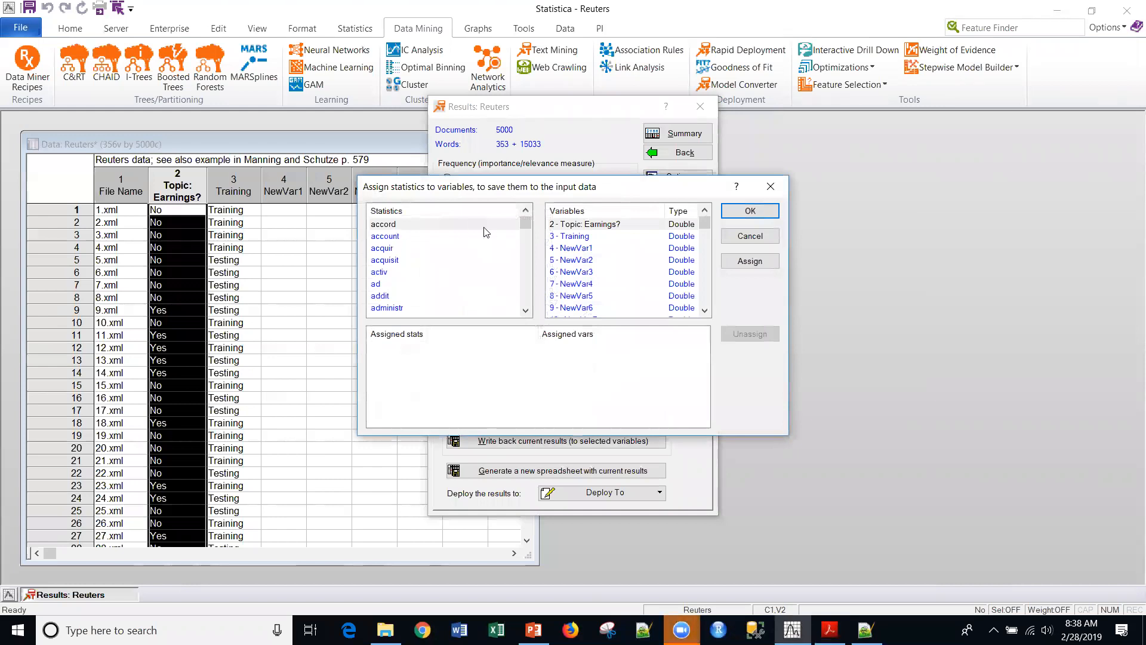
pyautogui.click(416, 224)
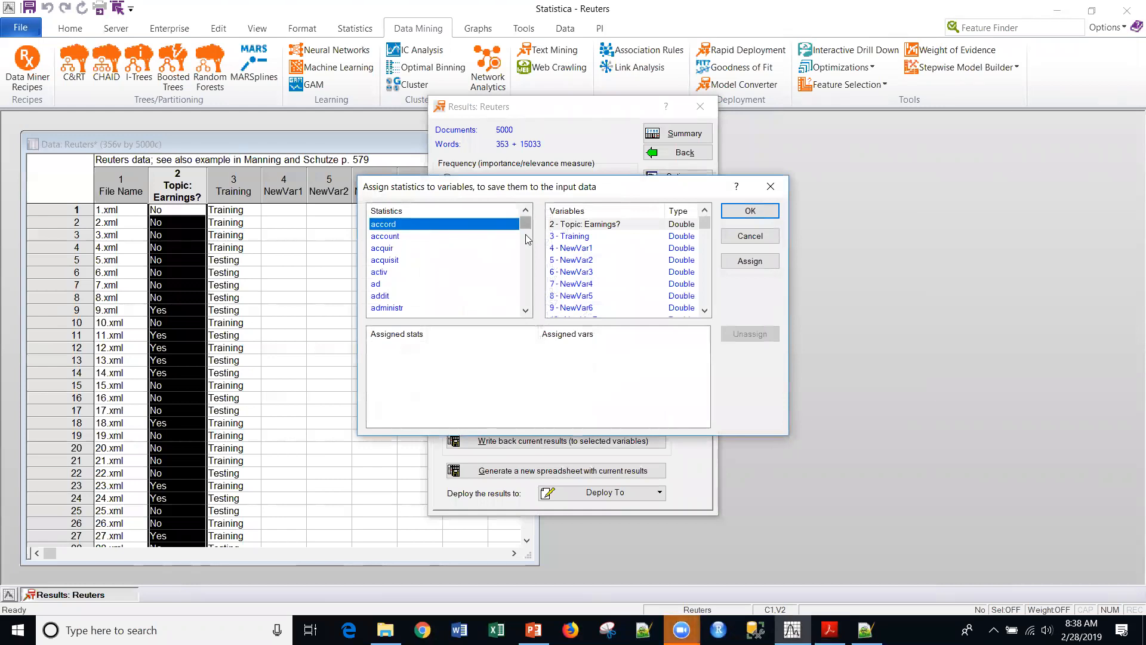
pyautogui.moveTo(525, 225); pyautogui.dragTo(517, 320)
pyautogui.keyDown('shift'); pyautogui.click(379, 308); pyautogui.keyUp('shift')
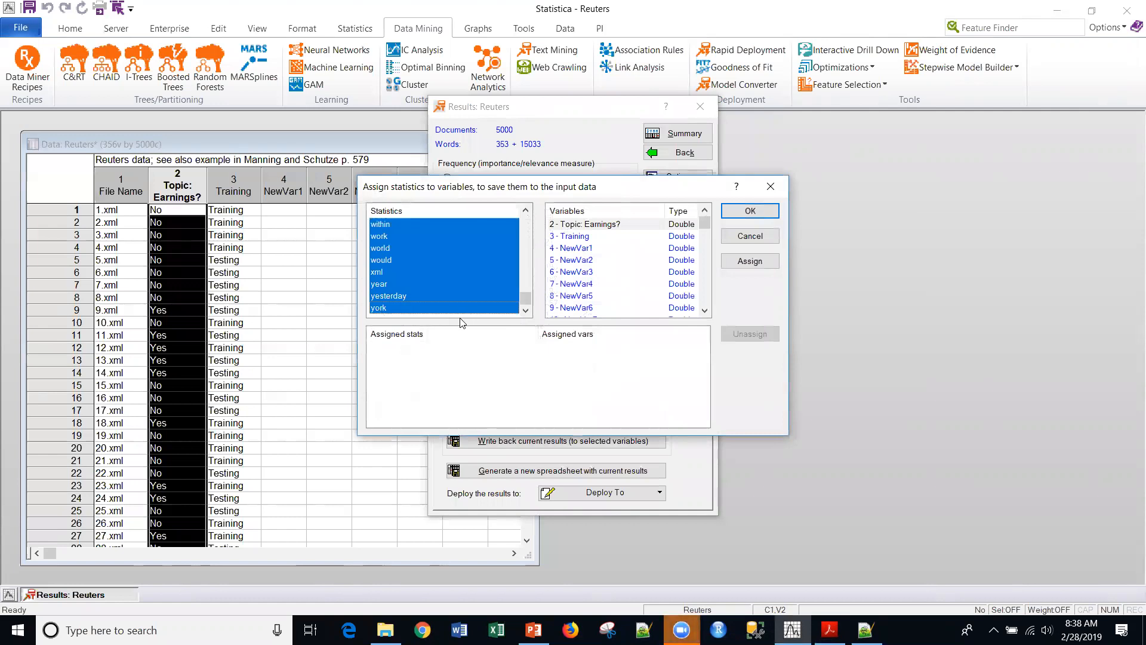
pyautogui.click(574, 253)
pyautogui.moveTo(704, 222); pyautogui.dragTo(703, 298)
pyautogui.keyDown('shift'); pyautogui.click(578, 309); pyautogui.keyUp('shift')
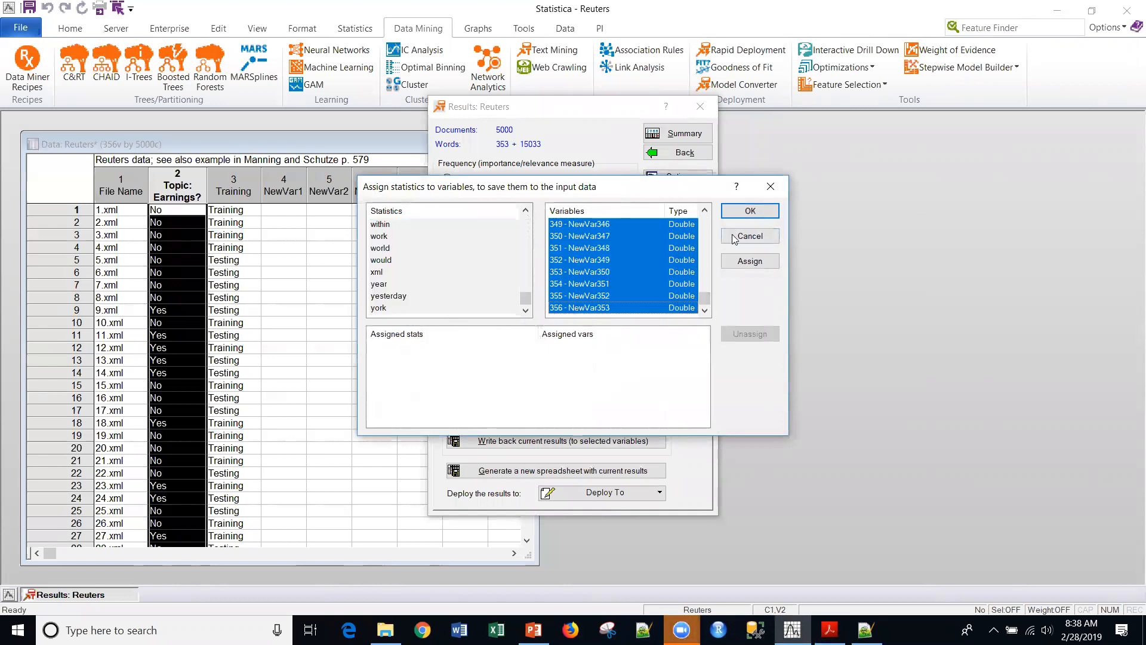
pyautogui.click(748, 265)
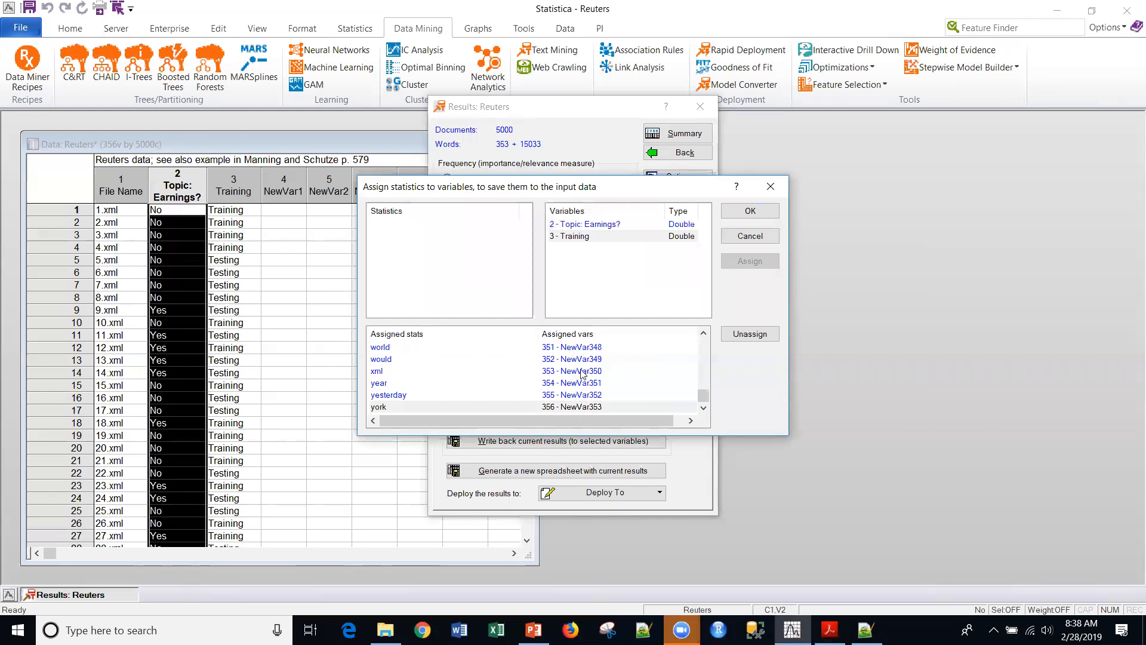
pyautogui.click(747, 210)
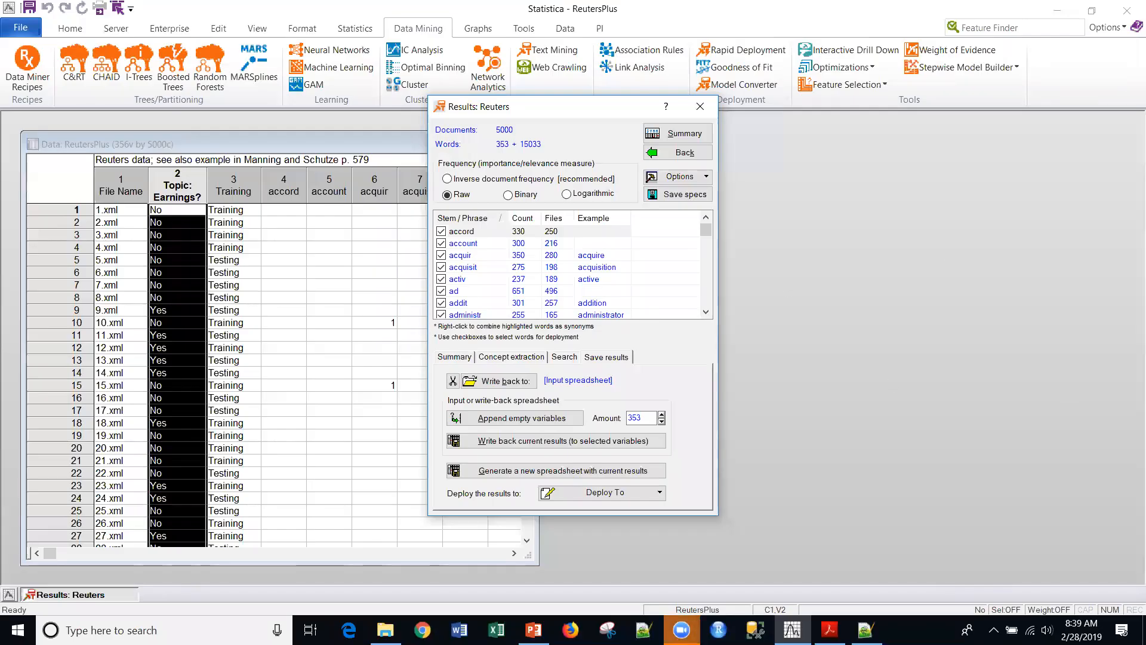
# - Switch to the ReutersPlus data spreadsheet and enlarge it to inspect the written-back word columns
pyautogui.hotkey('alt', 'Tab')
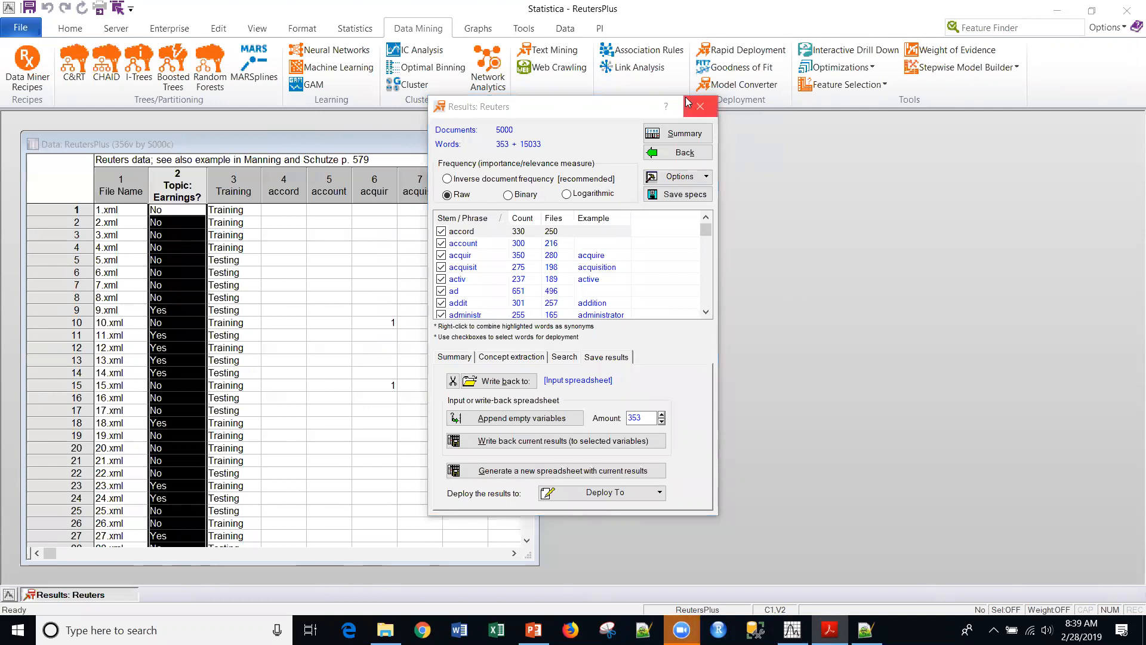
pyautogui.click(49, 597)
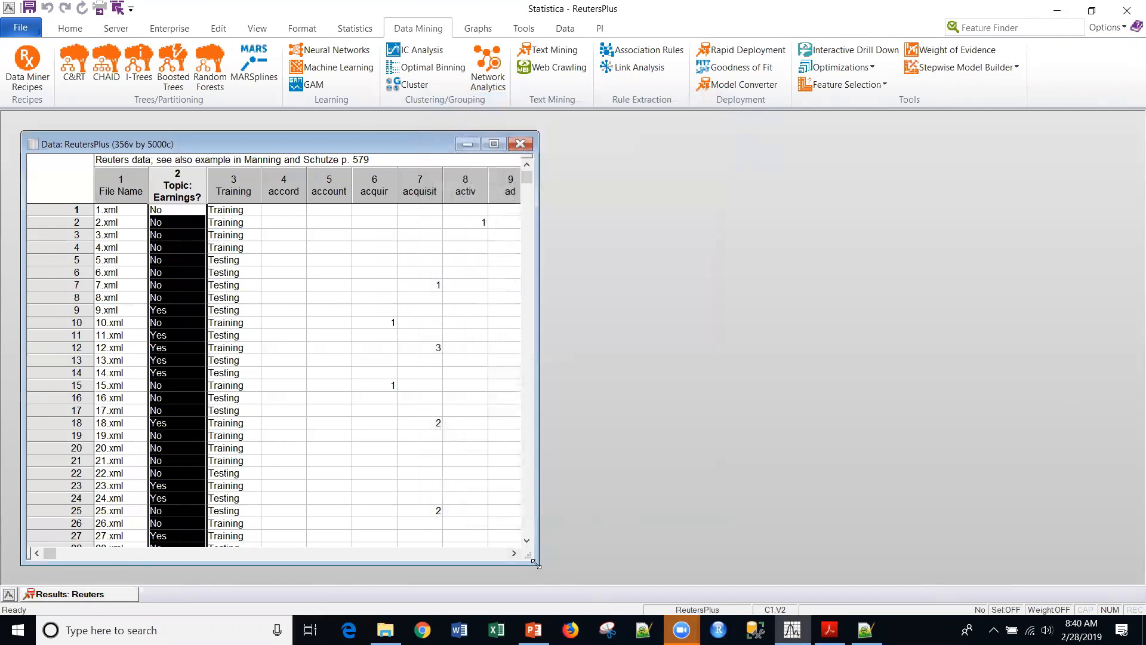
pyautogui.moveTo(535, 562); pyautogui.dragTo(1134, 577)
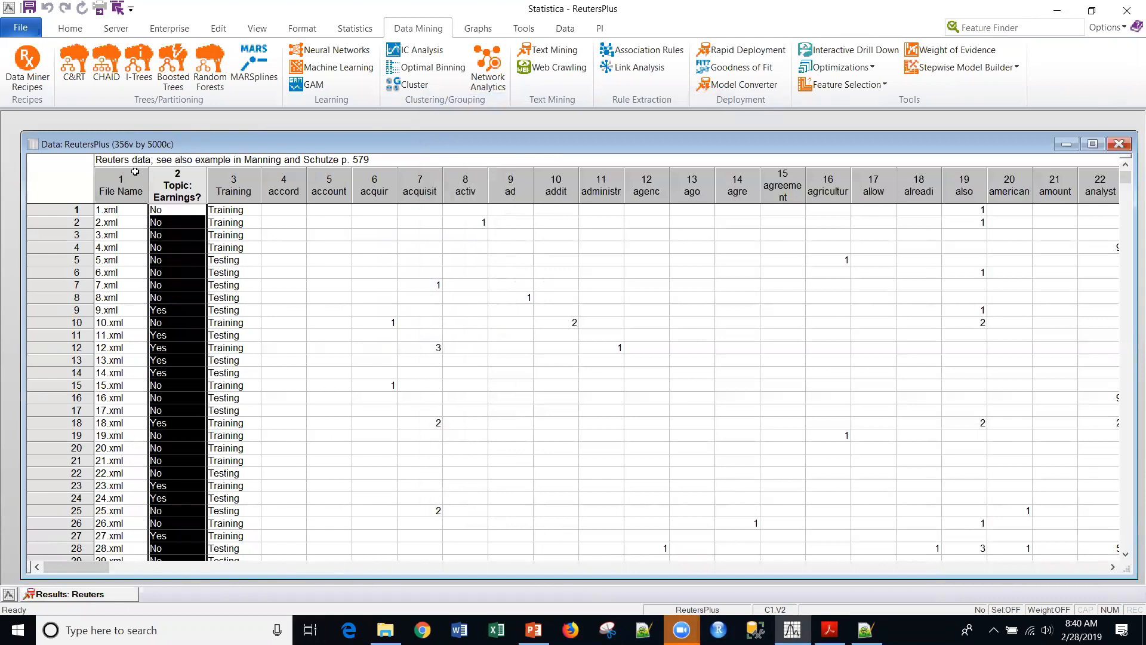
pyautogui.moveTo(79, 567); pyautogui.dragTo(82, 570)
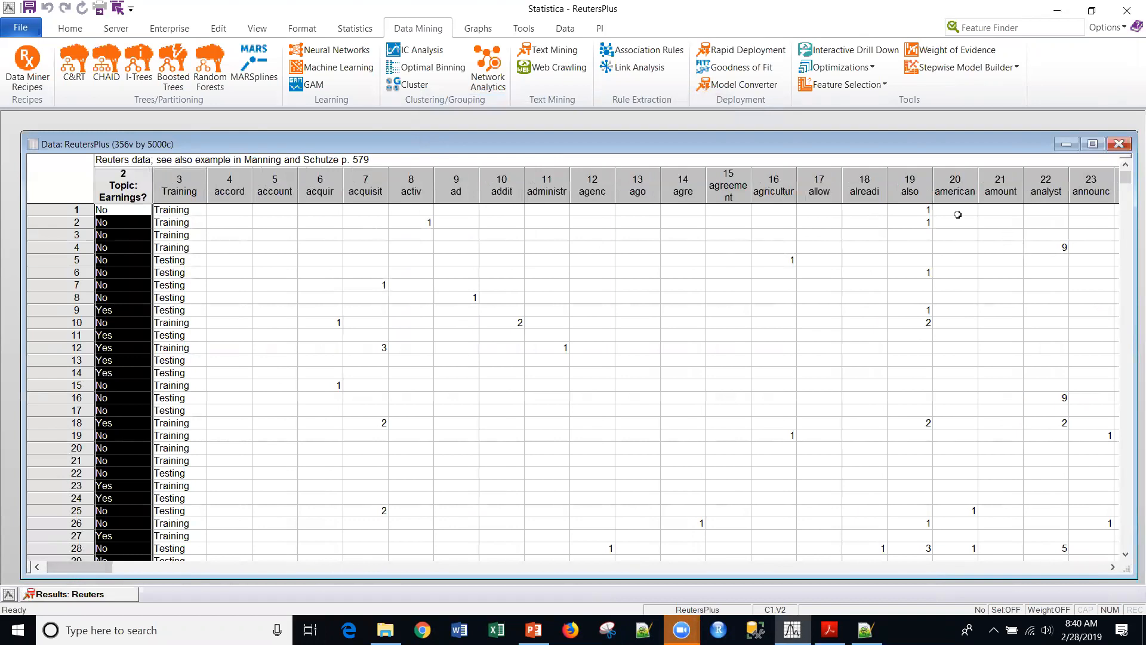
pyautogui.click(909, 185)
pyautogui.click(904, 274)
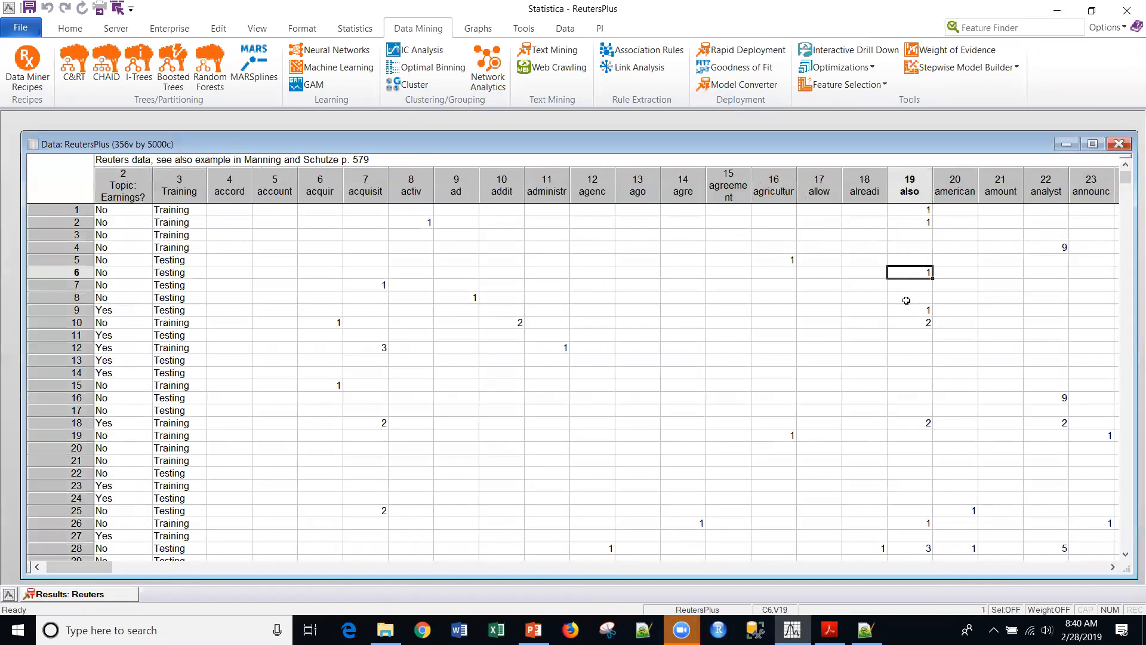
# - Browse the word count cells of individual documents, such as those in the acquisit column
pyautogui.click(909, 321)
pyautogui.press('Left')
pyautogui.press('Left')
pyautogui.press('Left')
pyautogui.press('Left')
pyautogui.press('Left')
pyautogui.press('Left')
pyautogui.press('Left')
pyautogui.press('Left')
pyautogui.press('Left')
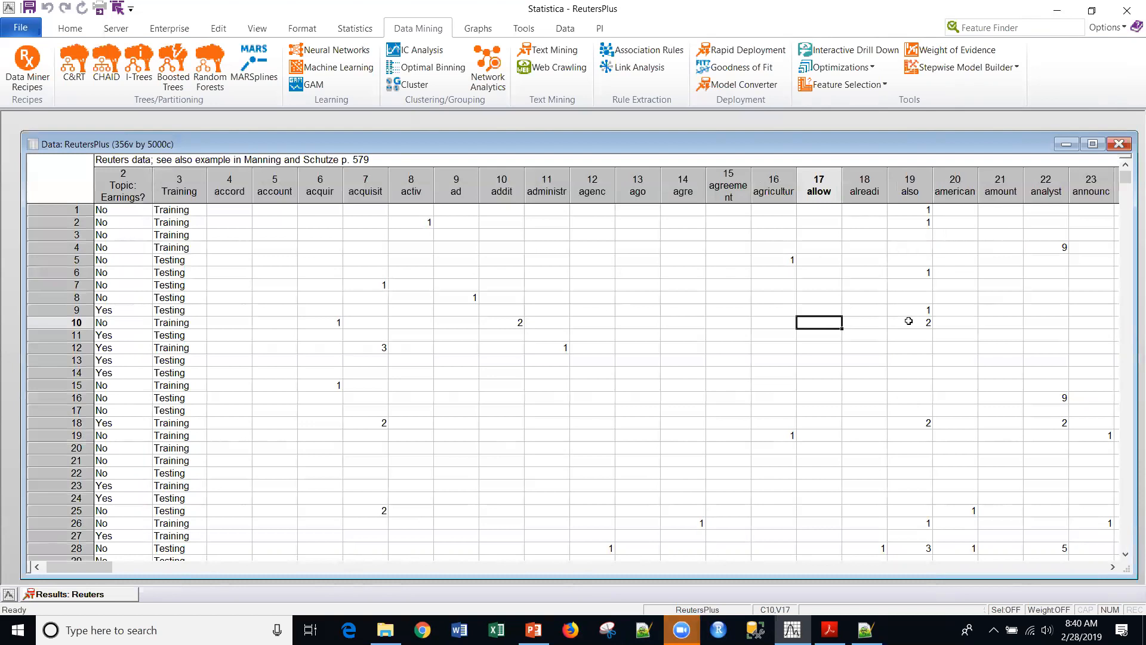
pyautogui.press('Left')
pyautogui.press('Left')
pyautogui.press('Left')
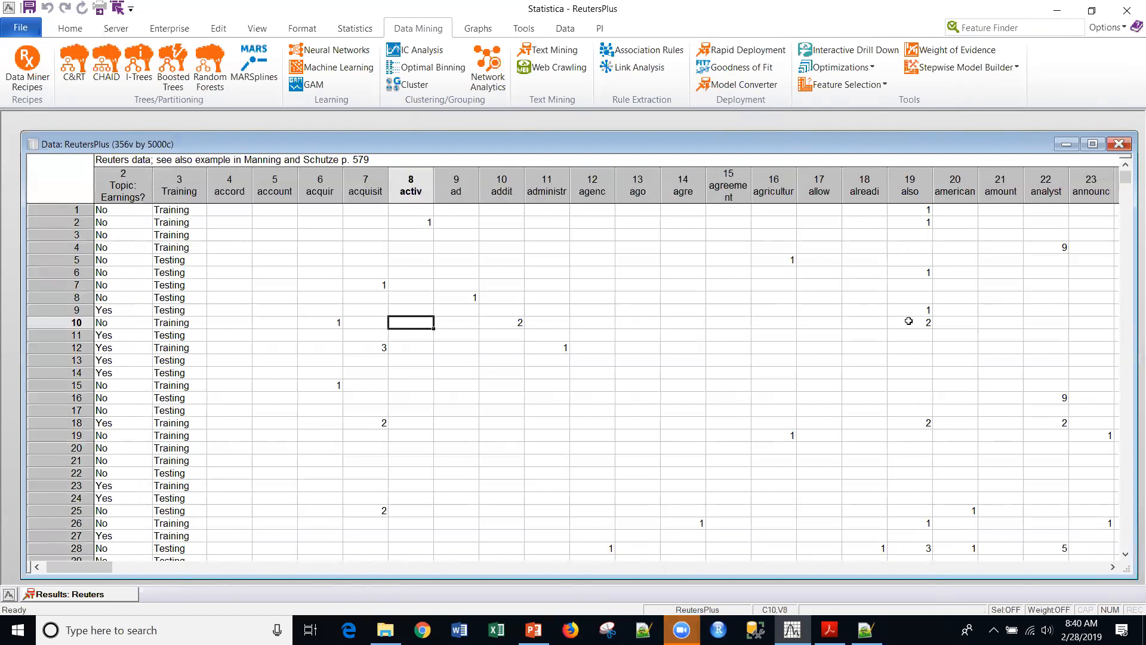
pyautogui.press('Down')
pyautogui.press('Down')
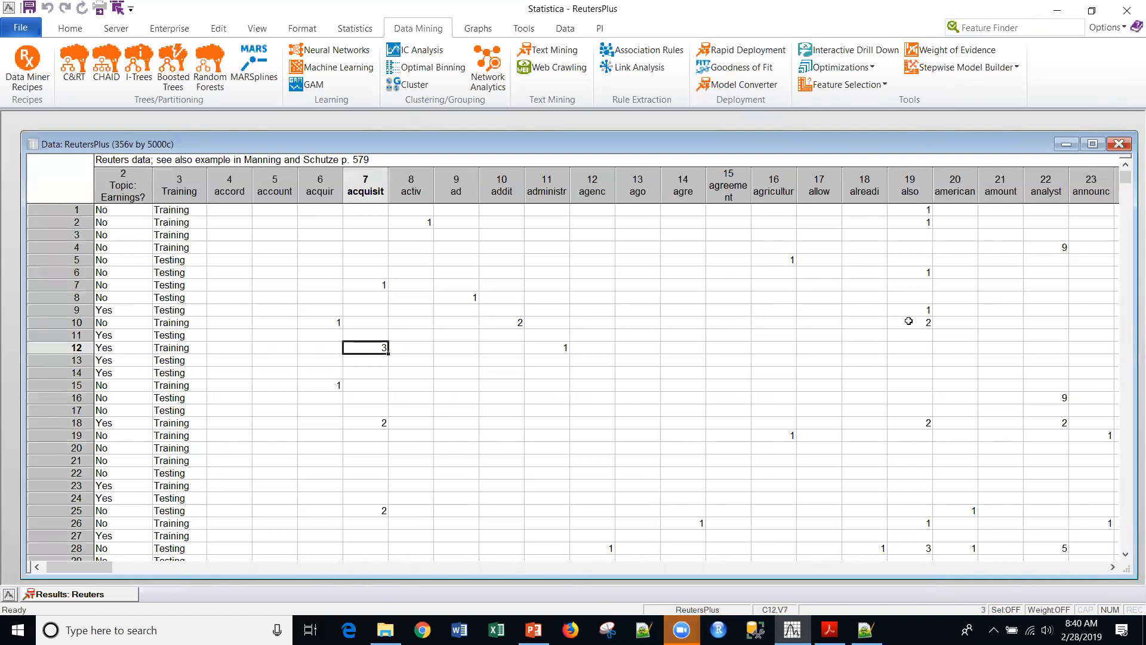
pyautogui.press('Left')
pyautogui.press('Left')
pyautogui.press('Left')
pyautogui.press('Left')
pyautogui.press('Left')
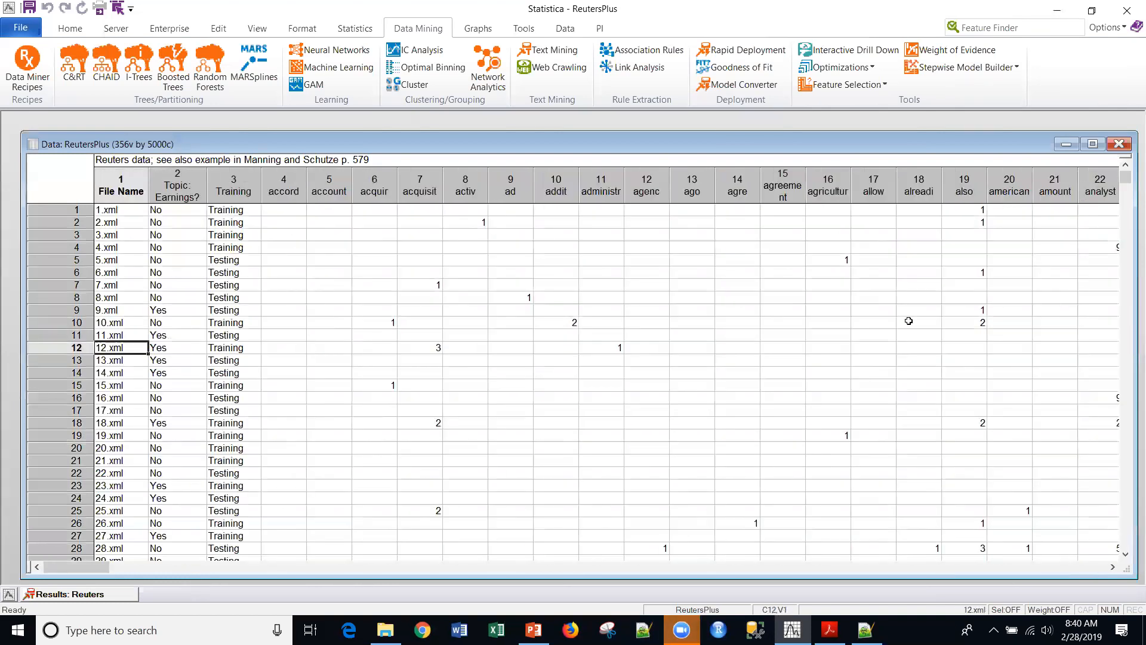
pyautogui.press('Right')
pyautogui.press('Right')
pyautogui.press('Right')
pyautogui.press('Right')
pyautogui.press('Right')
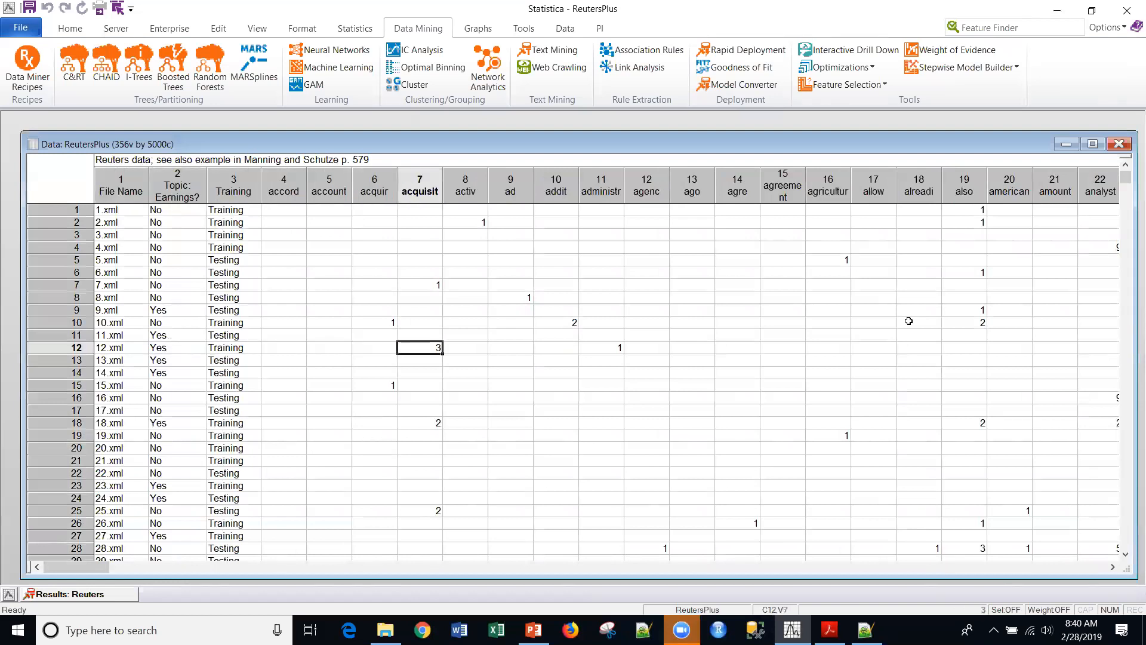
pyautogui.press('Down')
pyautogui.press('Down')
pyautogui.press('Down')
pyautogui.press('Down')
pyautogui.press('Down')
pyautogui.press('Down')
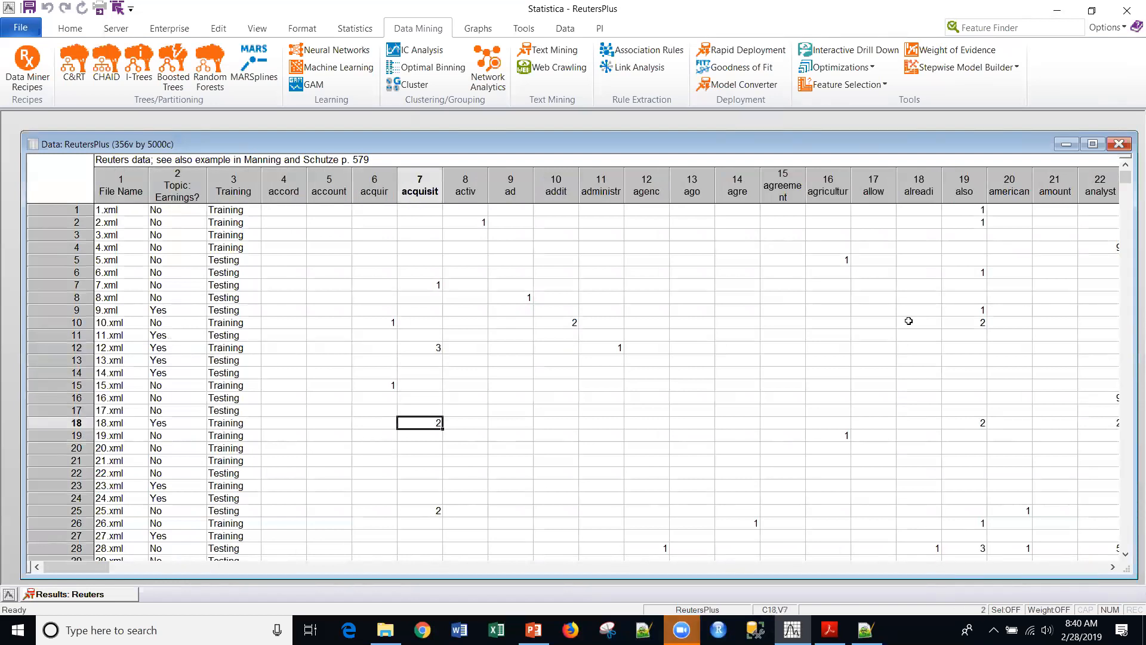
pyautogui.press('Down')
pyautogui.press('Down')
pyautogui.press('Down')
pyautogui.press('Down')
pyautogui.press('Down')
pyautogui.press('Down')
pyautogui.press('Down')
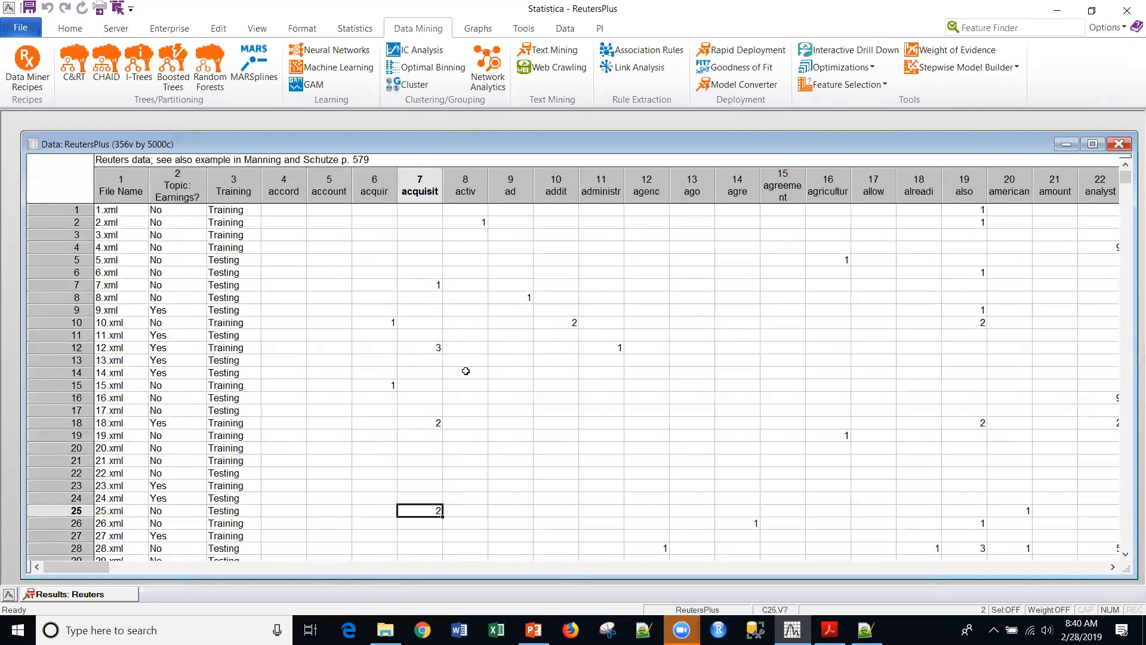
pyautogui.click(422, 347)
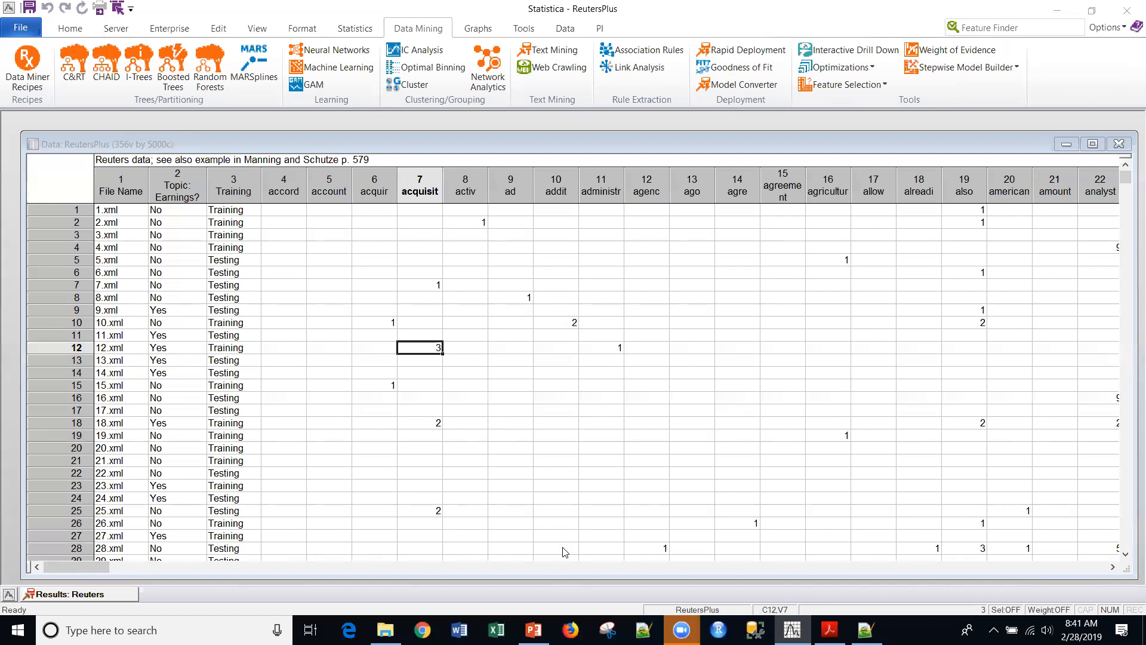
# - Switch to the PowerPoint presentation to review its slides and return to Statistica
pyautogui.click(533, 630)
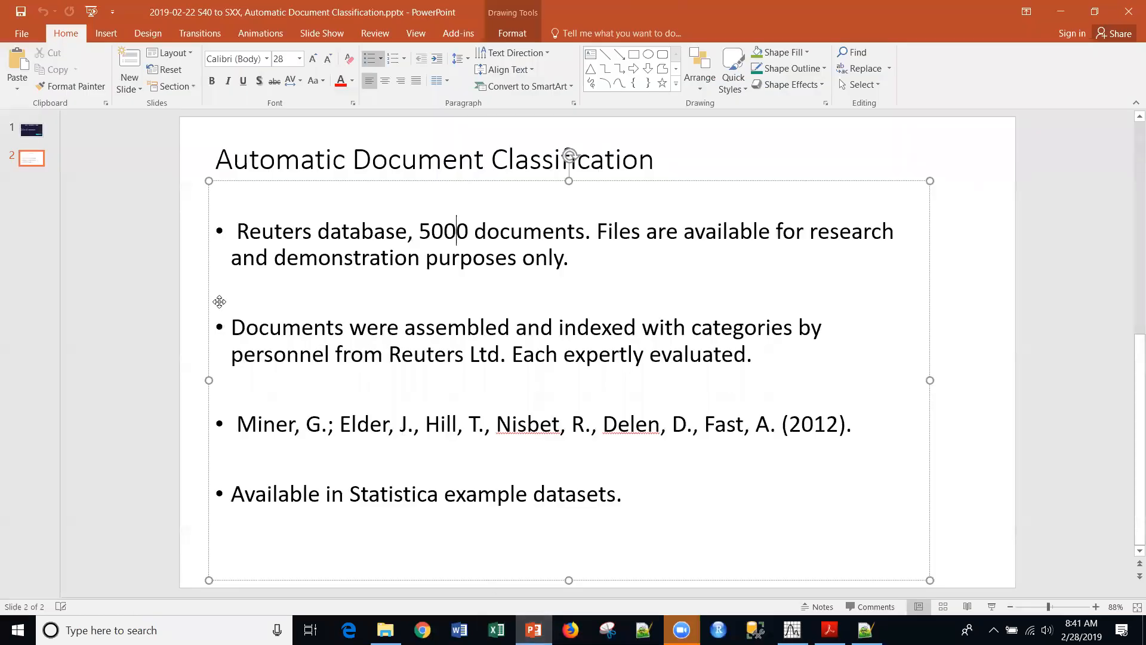
pyautogui.click(31, 129)
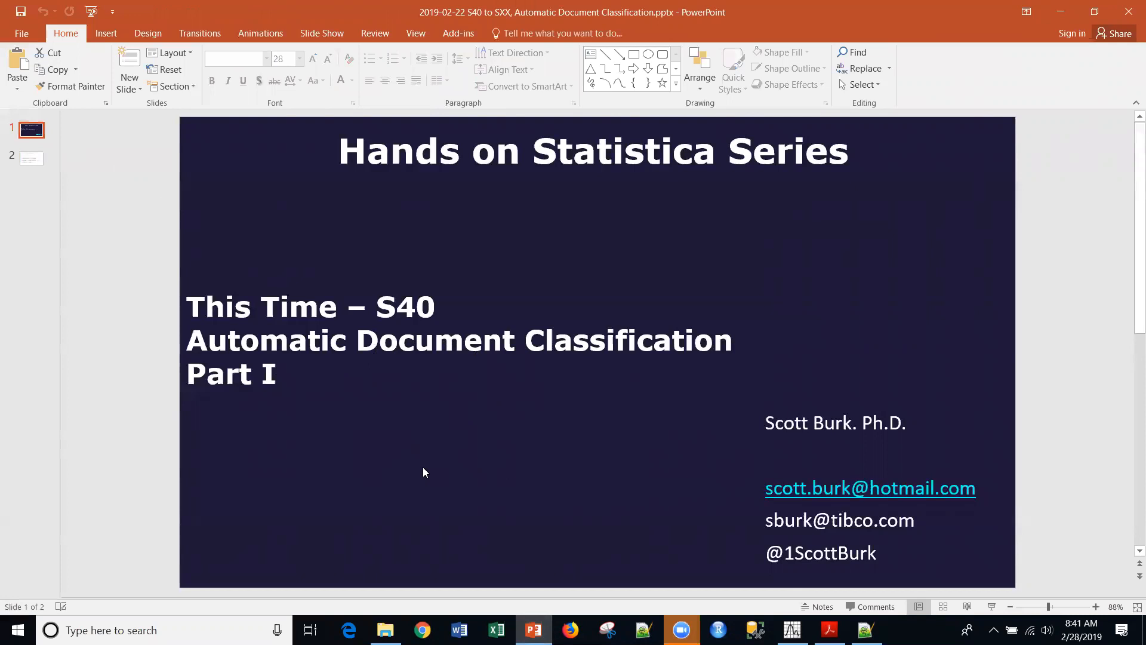
pyautogui.click(793, 629)
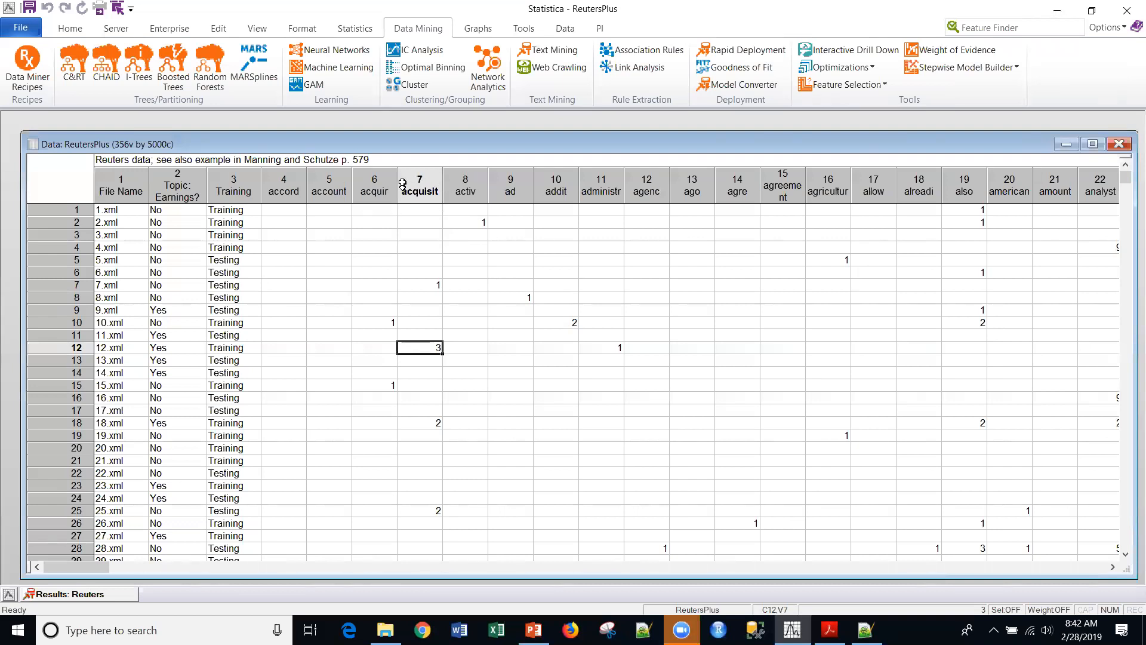
# - Select the word columns from acquisit to alreadi, and reselect the Topic: Earnings? column
pyautogui.click(422, 181)
pyautogui.moveTo(421, 181); pyautogui.dragTo(895, 197)
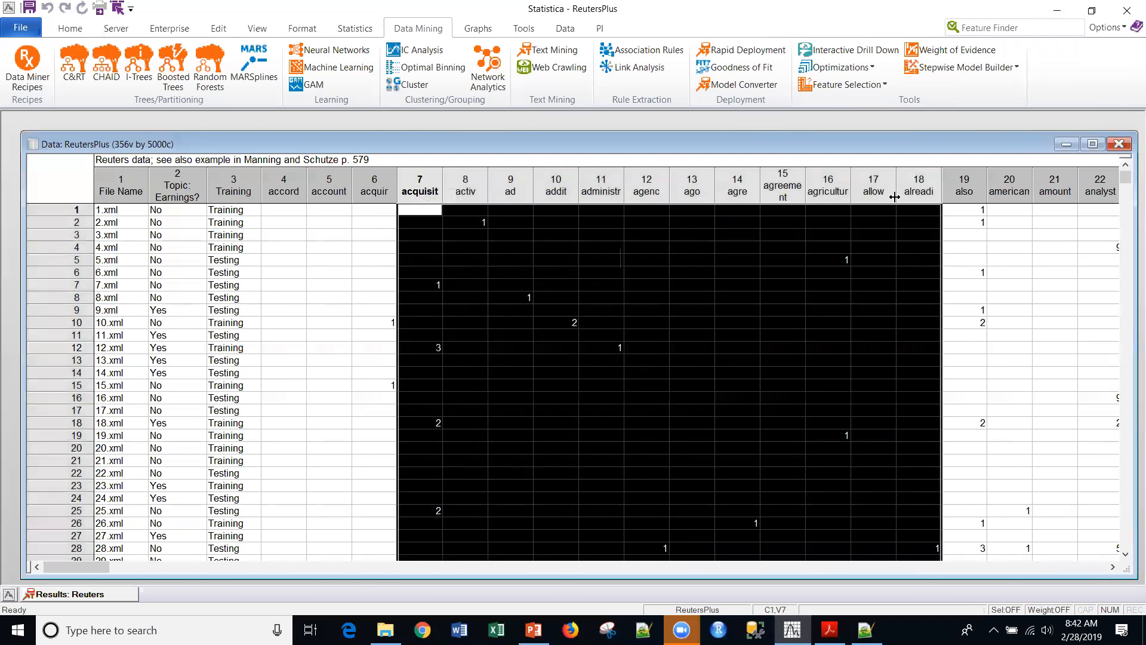
pyautogui.click(175, 191)
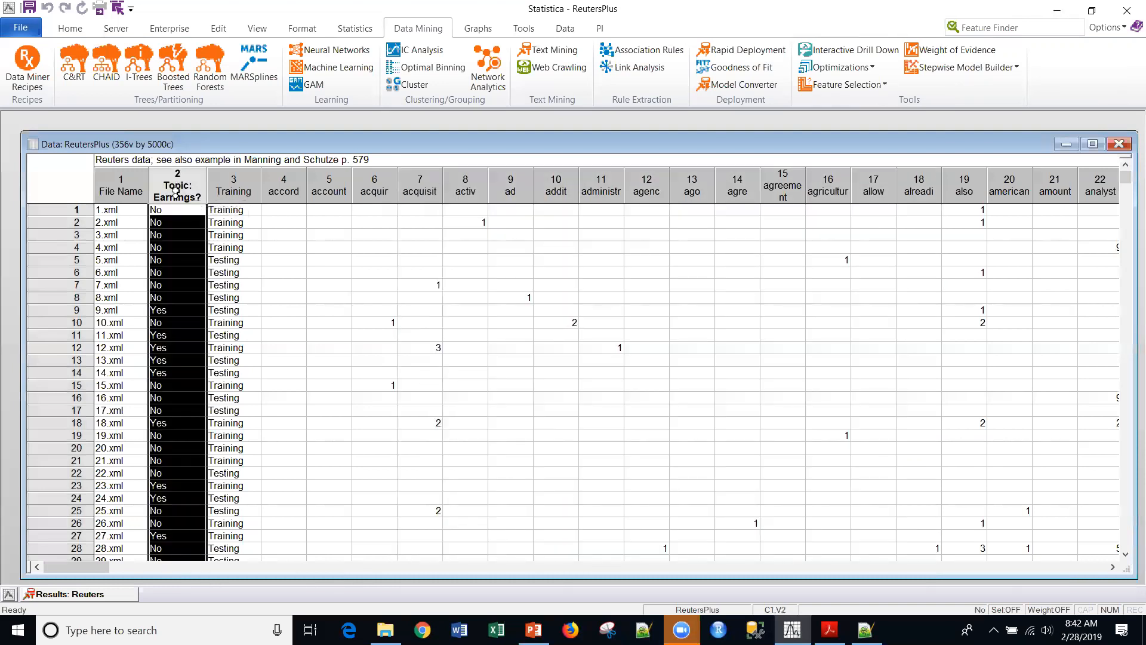